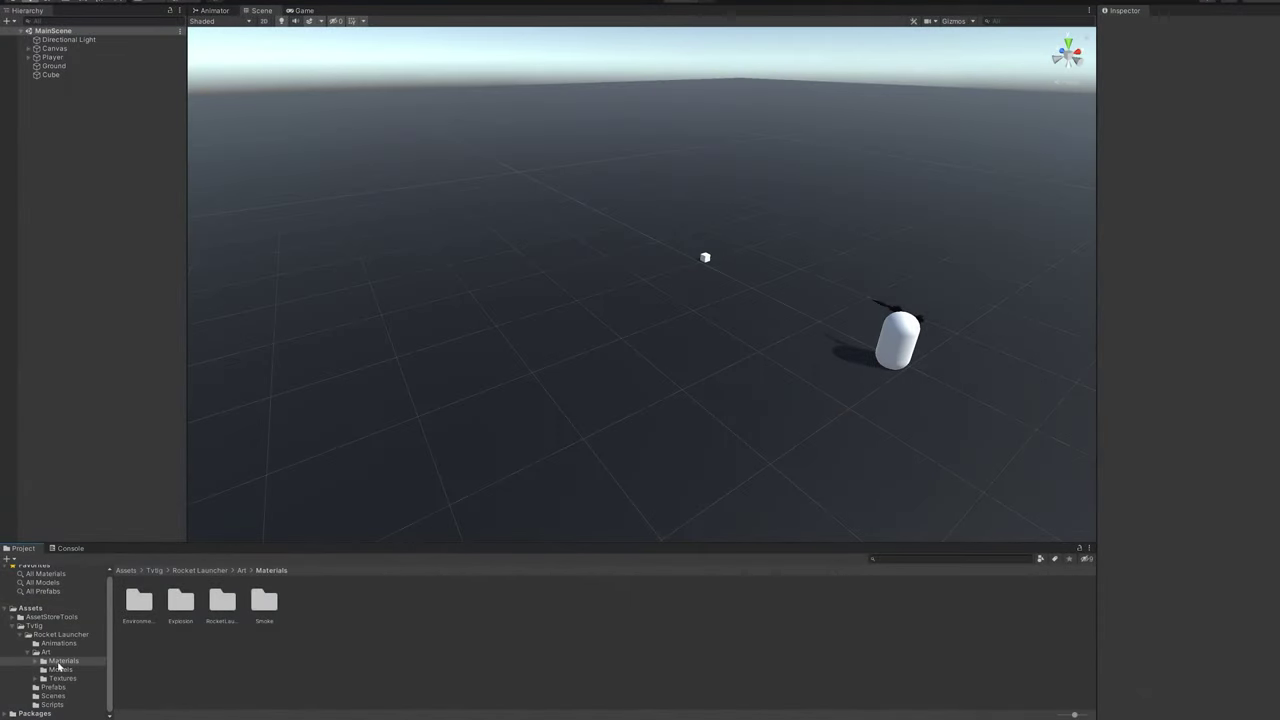
# Step: View the SmokePuff and SmokePuffNormal textures in the Textures/Smoke folder and check the texture type of the normal map
pyautogui.click(60, 678)
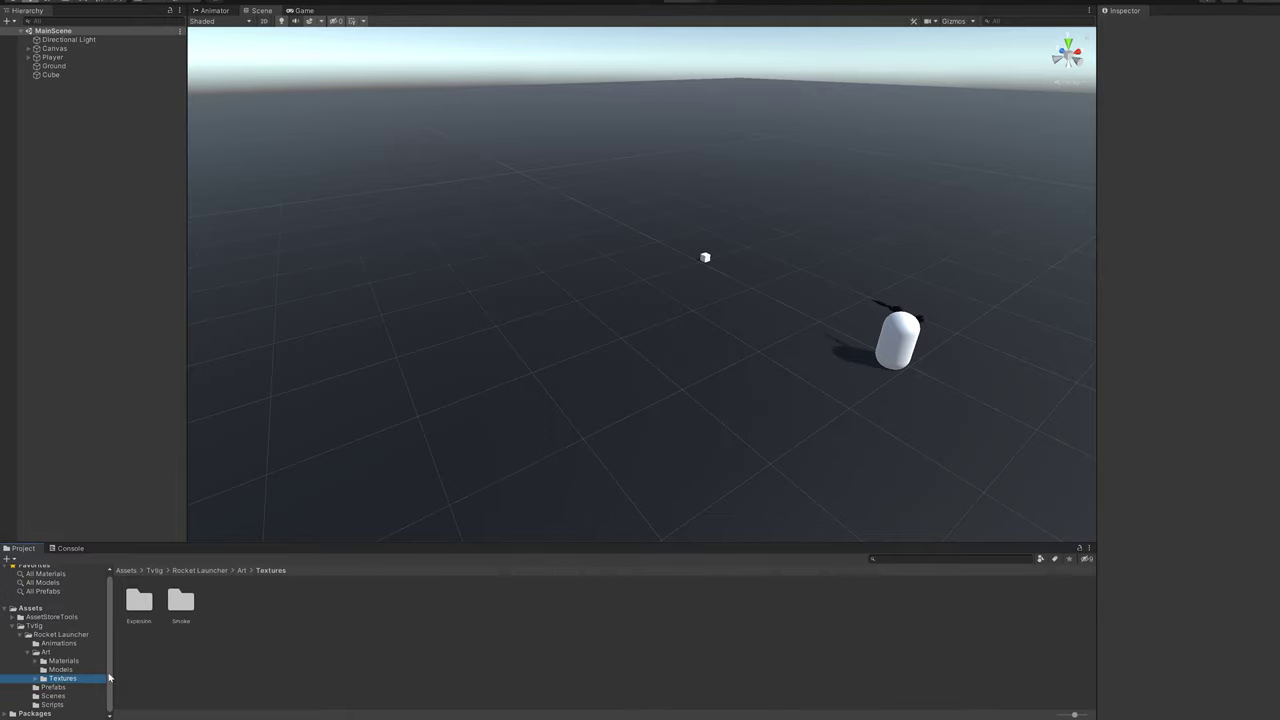
pyautogui.doubleClick(172, 607)
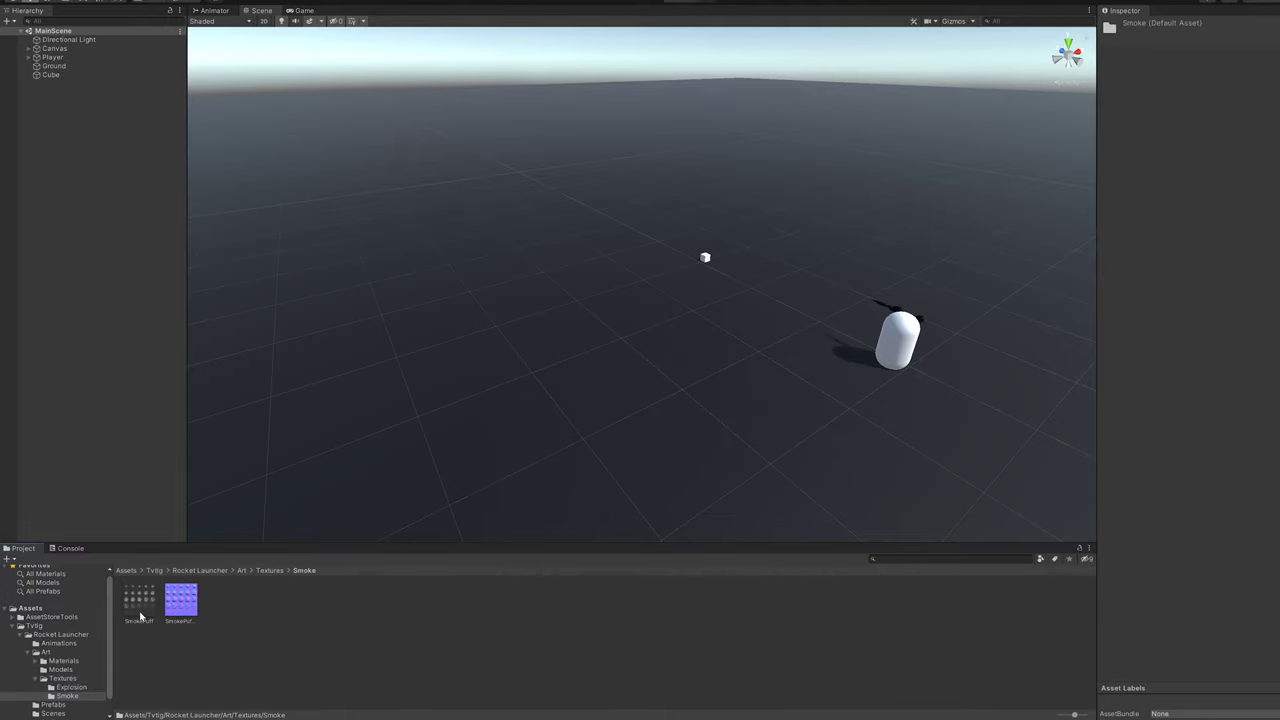
pyautogui.doubleClick(140, 617)
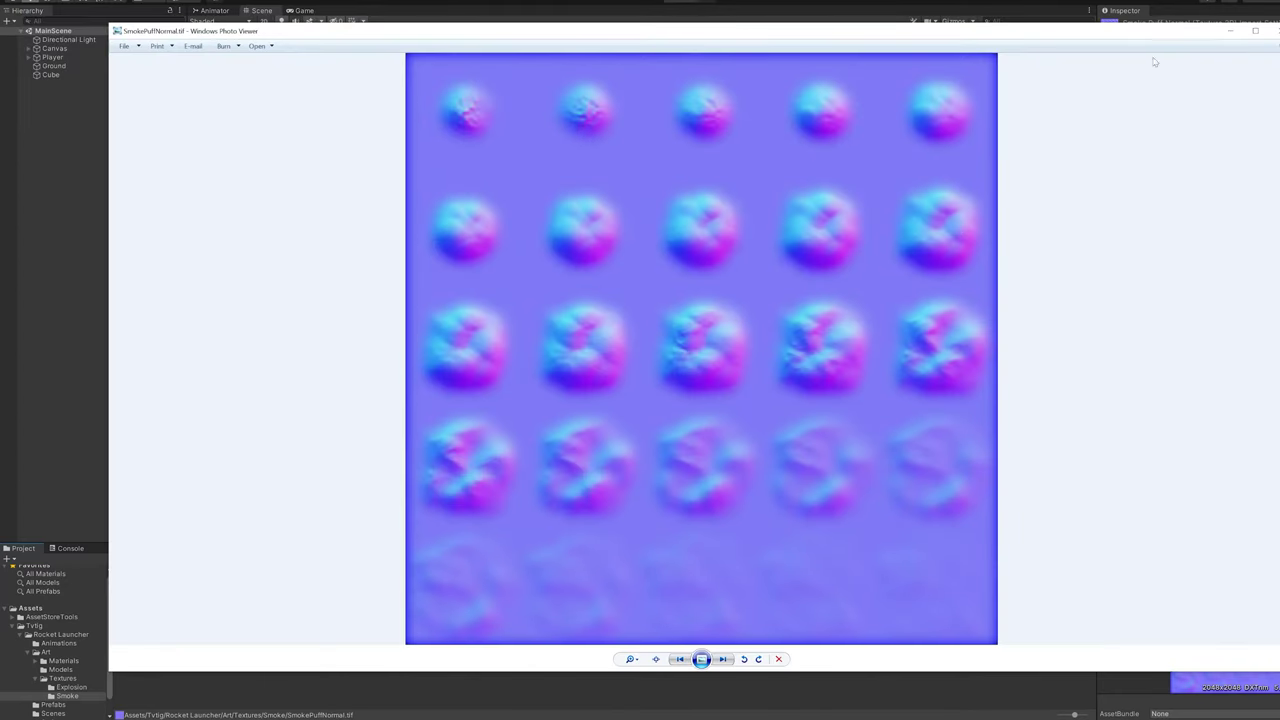
pyautogui.click(1275, 33)
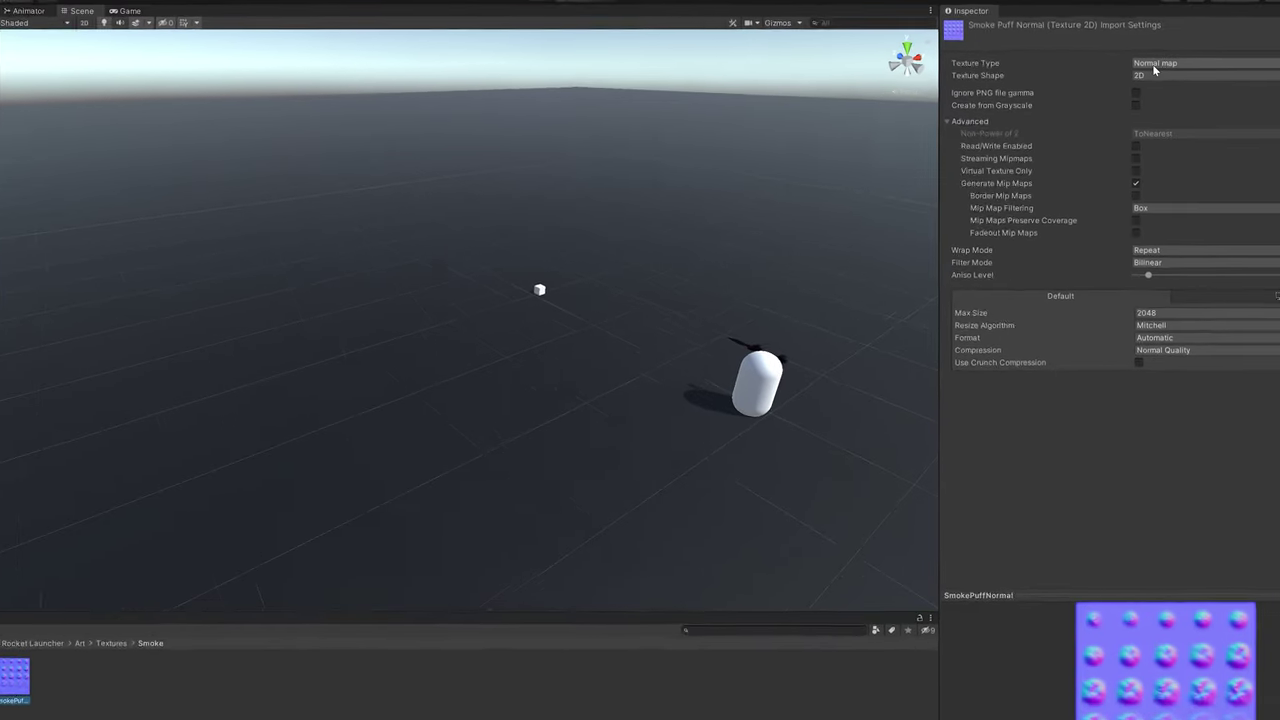
pyautogui.click(1152, 64)
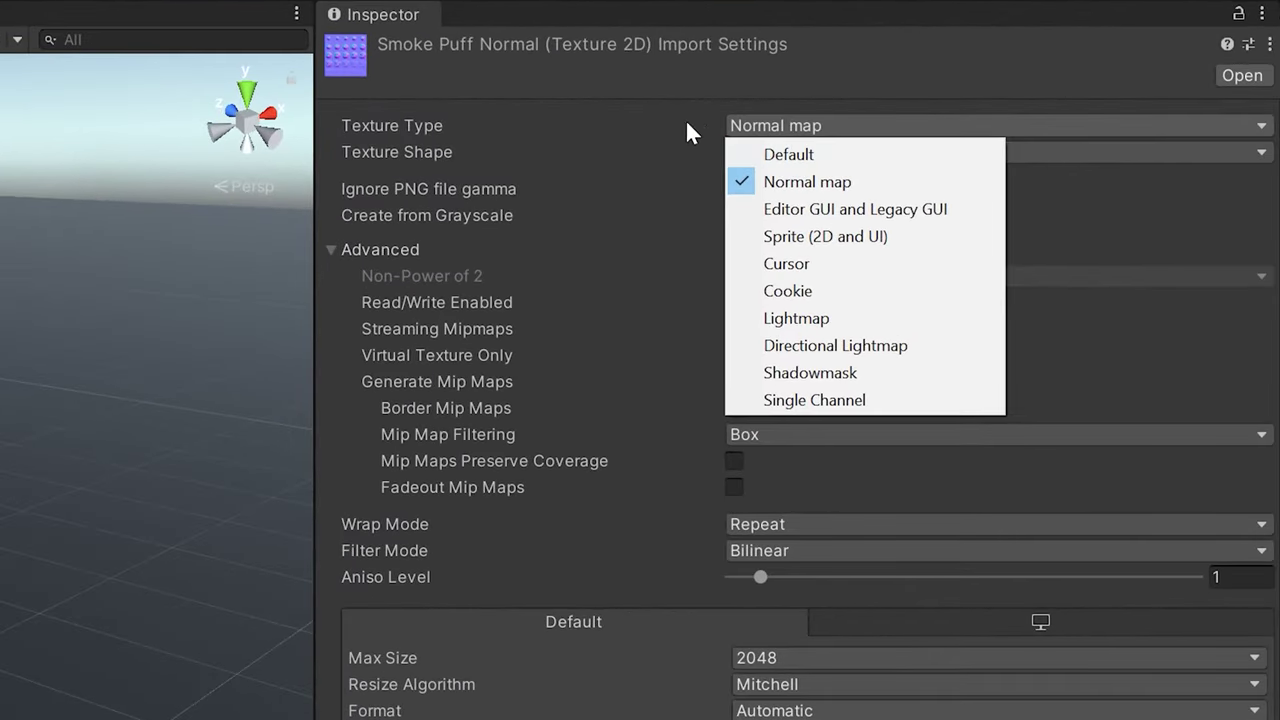
pyautogui.click(1072, 75)
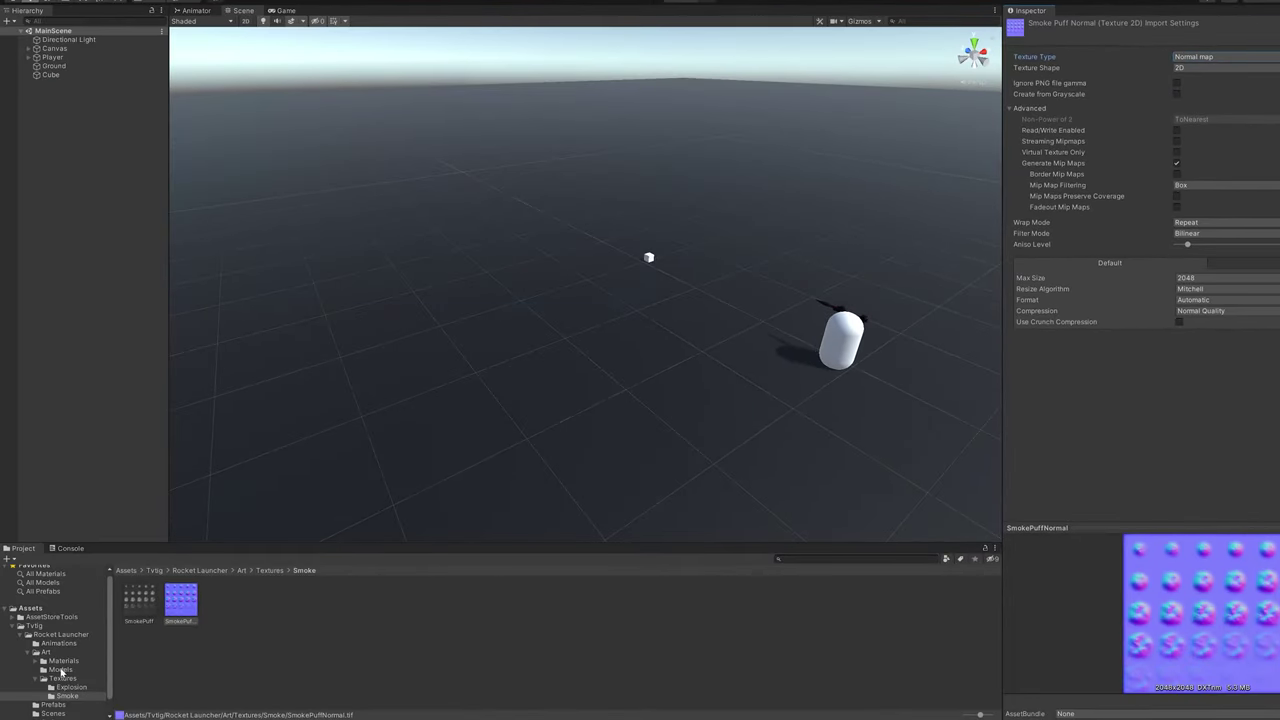
# Step: Create a new material named Smoke in the Art/Materials folder
pyautogui.click(62, 662)
pyautogui.rightClick(308, 636)
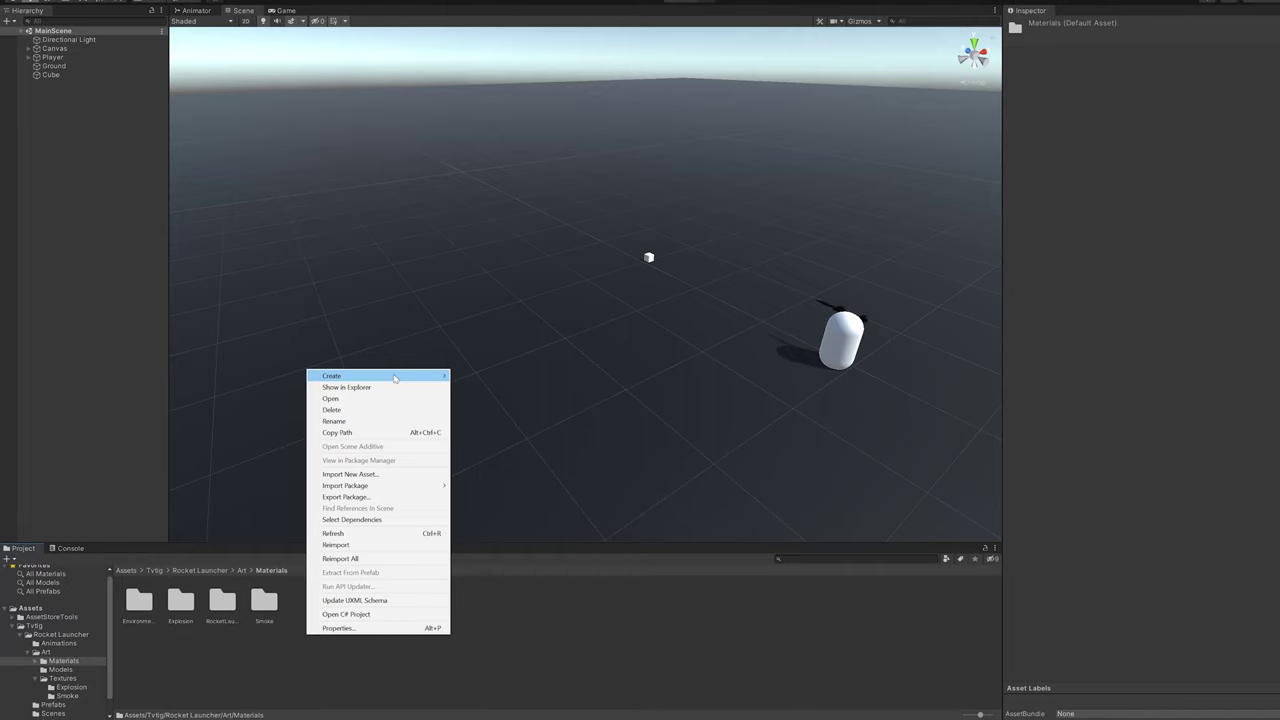
pyautogui.moveTo(395, 378)
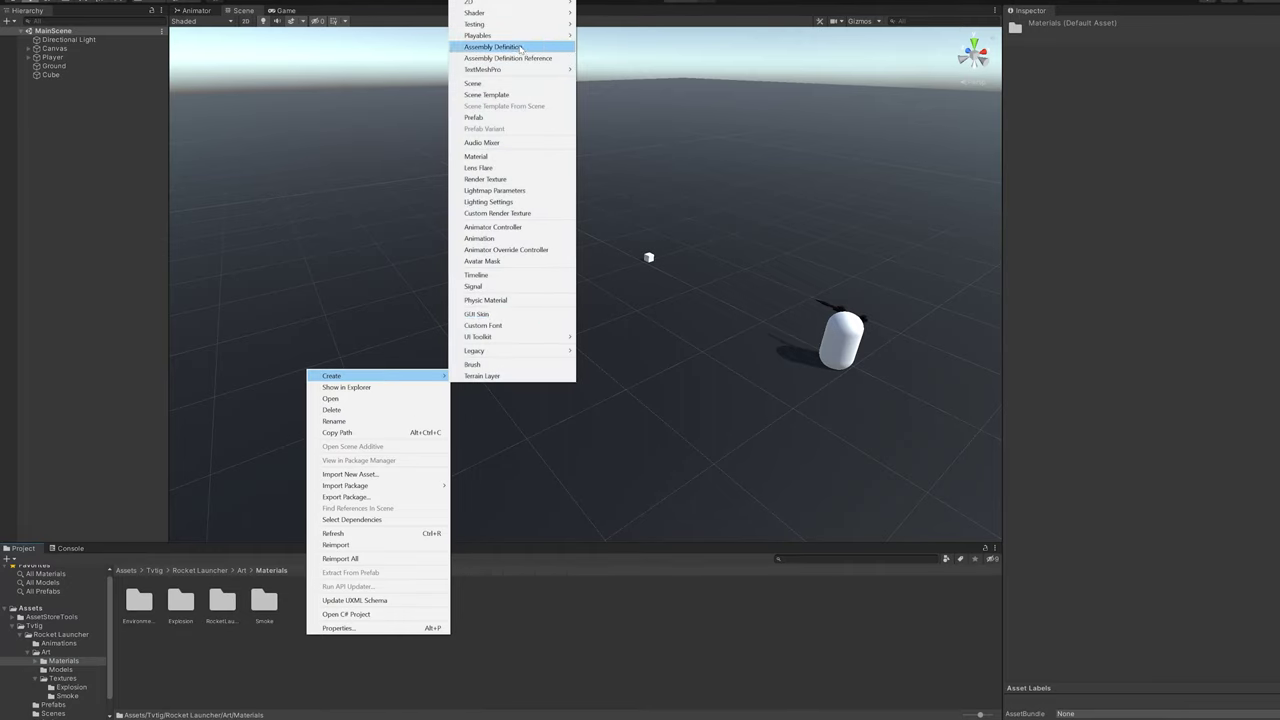
pyautogui.click(494, 157)
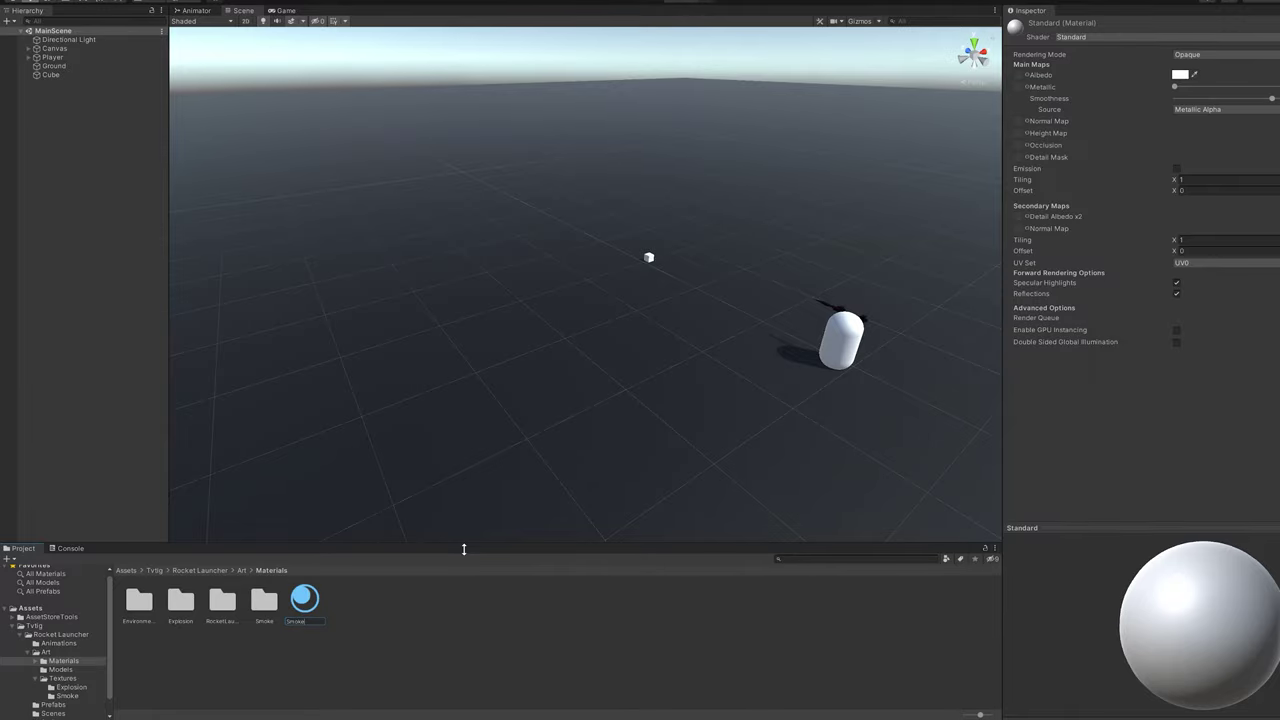
pyautogui.press('Return')
# Step: Give the Smoke material the Particles/Standard Surface shader, with SmokePuff as its albedo texture and SmokePuffNormal as its normal map
pyautogui.click(1120, 37)
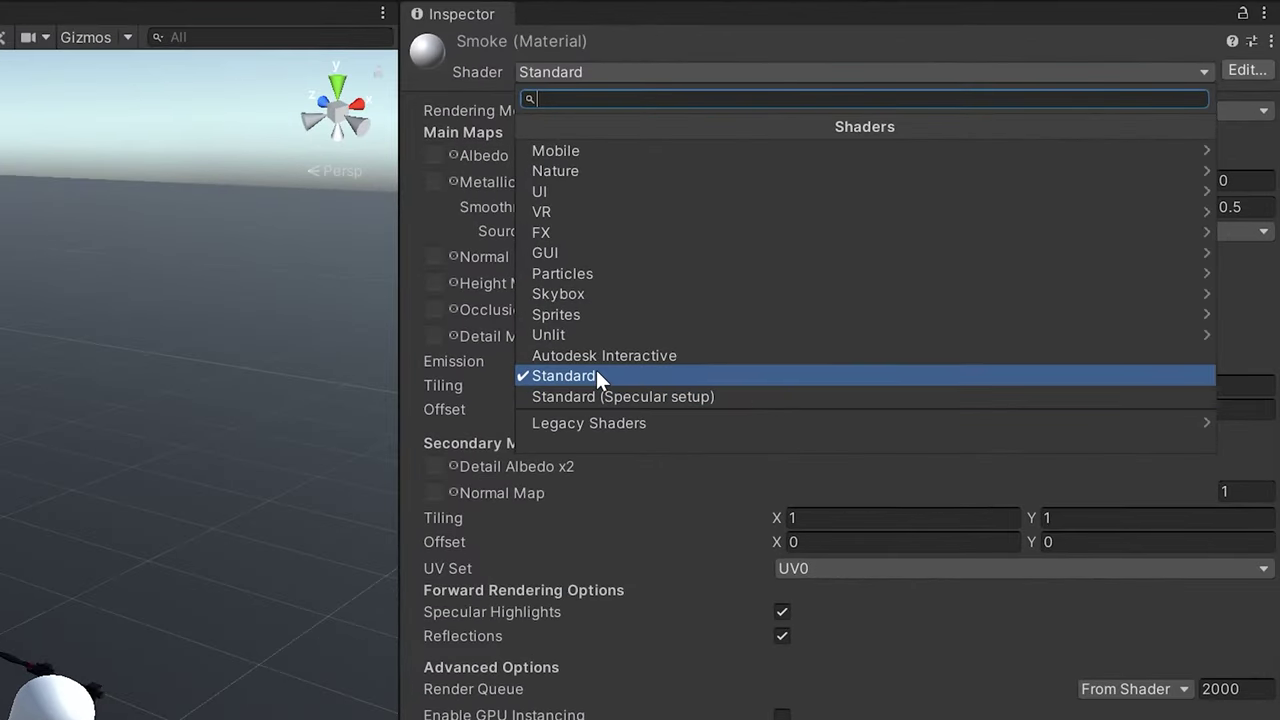
pyautogui.click(593, 272)
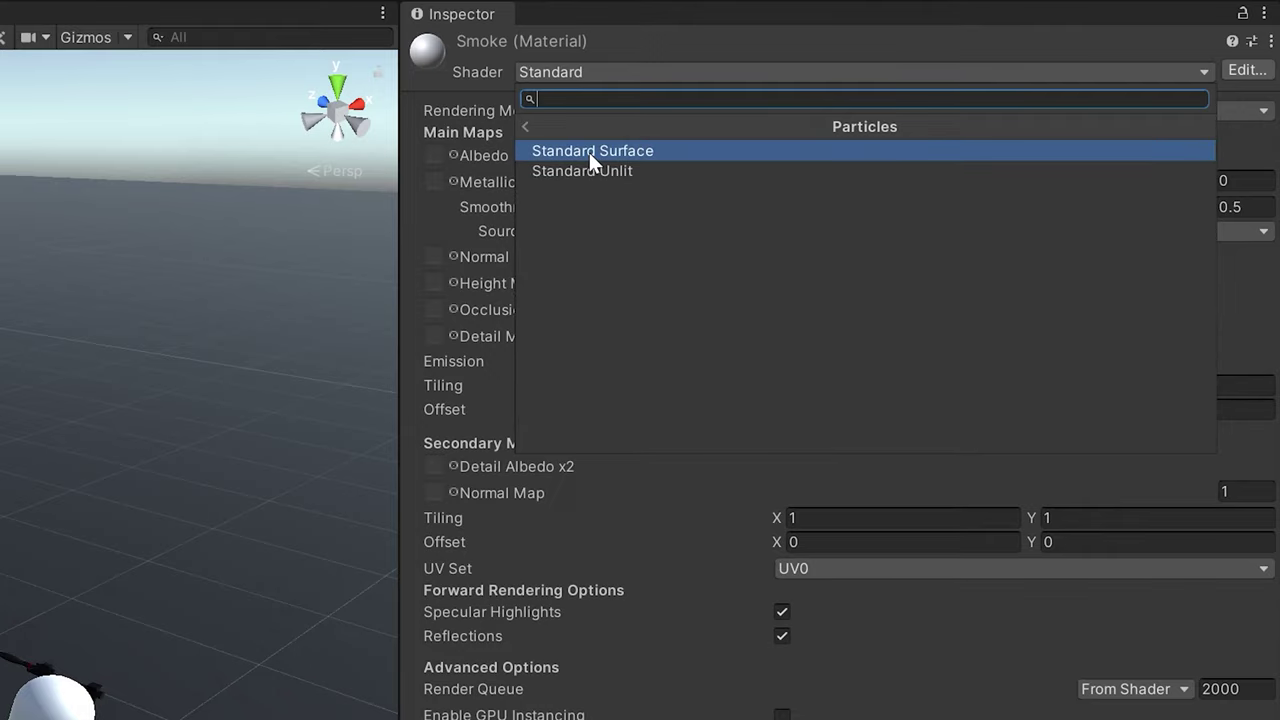
pyautogui.click(589, 152)
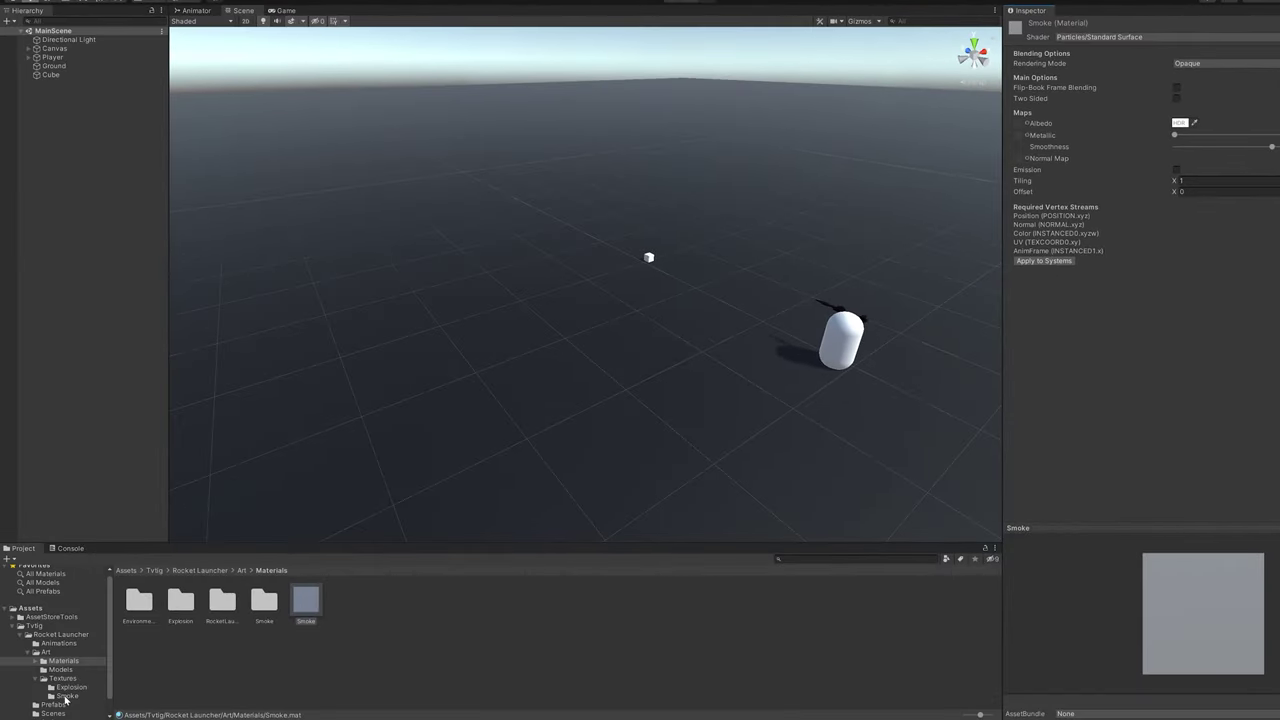
pyautogui.click(68, 695)
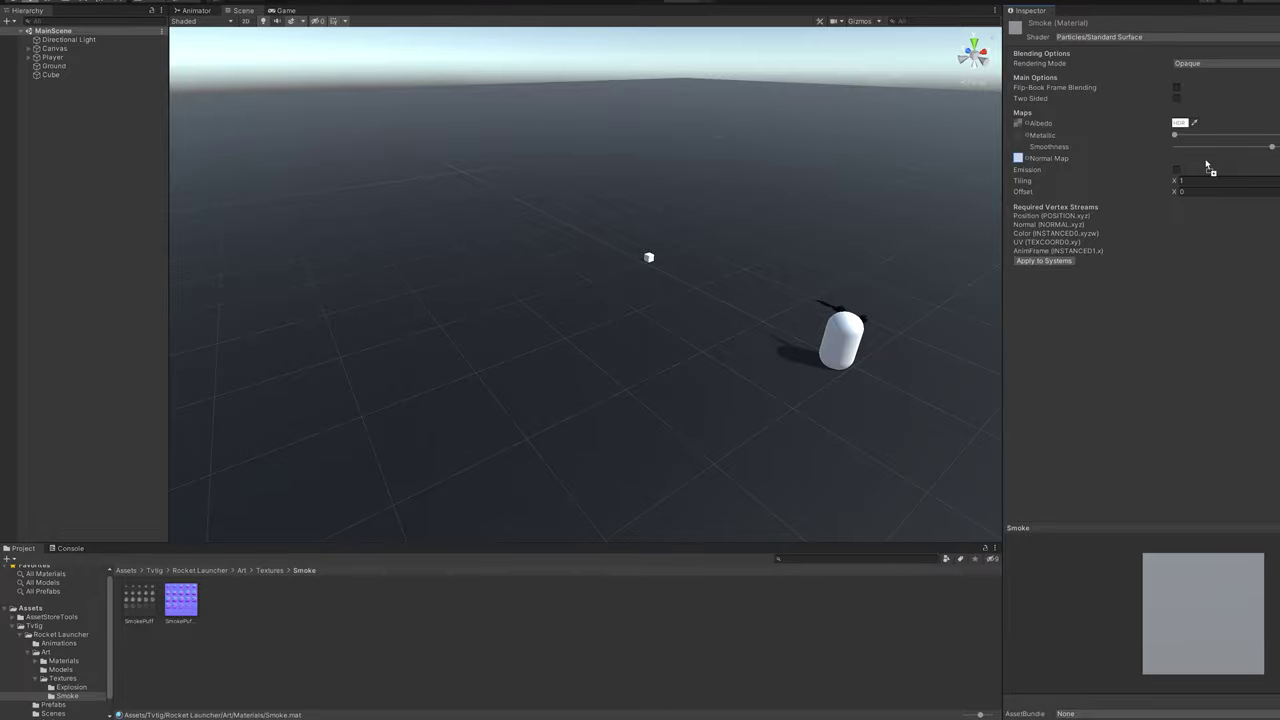
pyautogui.moveTo(1207, 165); pyautogui.dragTo(1210, 165)
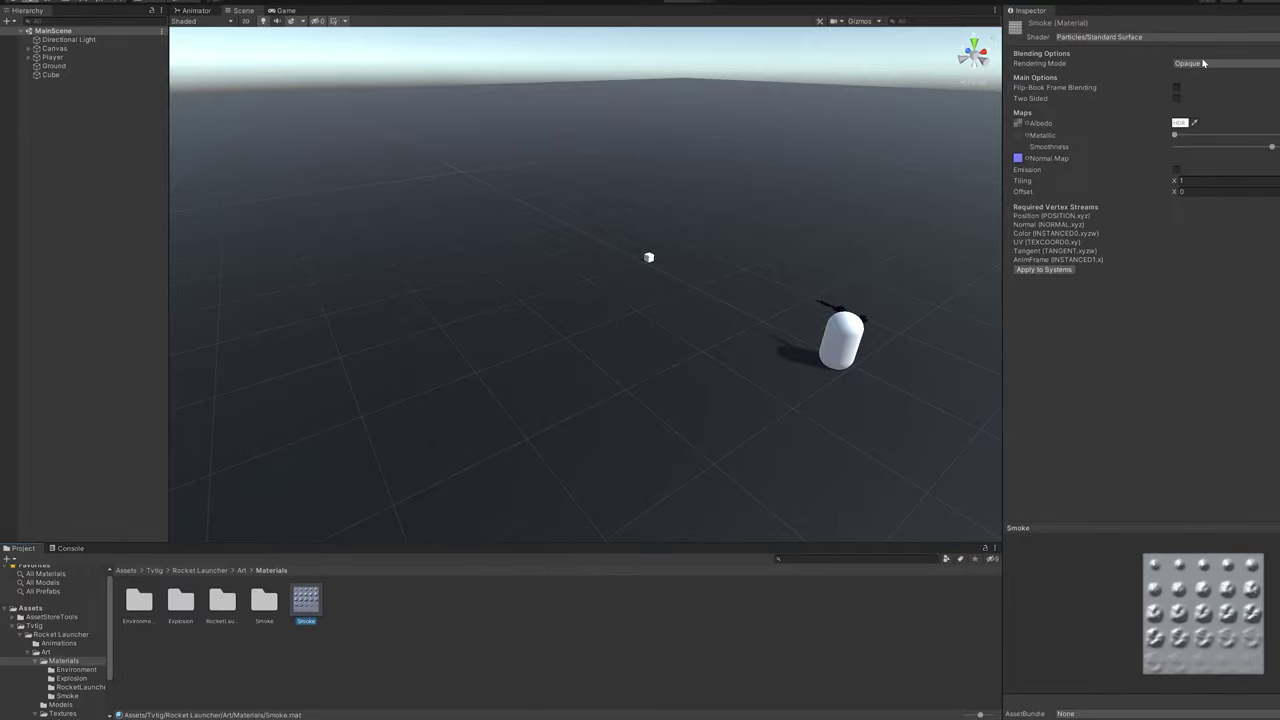
# Step: Set the Smoke material's rendering mode to Fade and enable Flip-Book Frame Blending and Soft Particles with a far fade of 0.5
pyautogui.click(1203, 63)
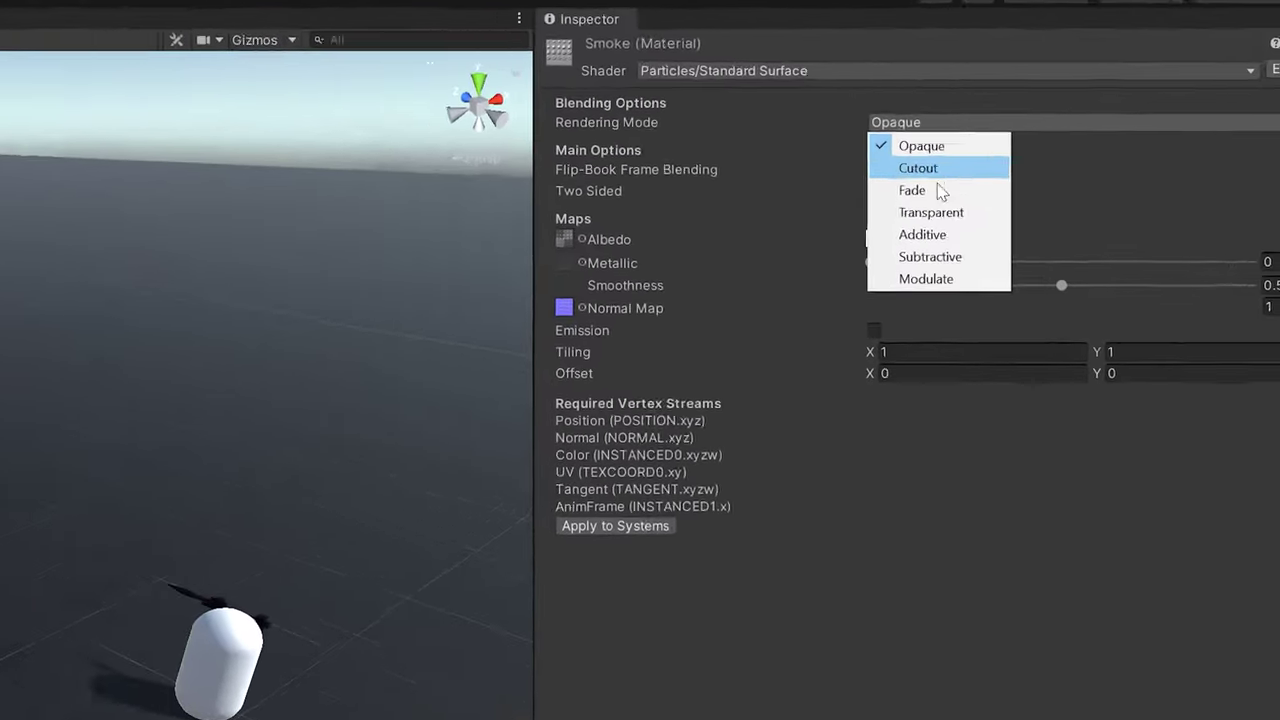
pyautogui.click(1198, 98)
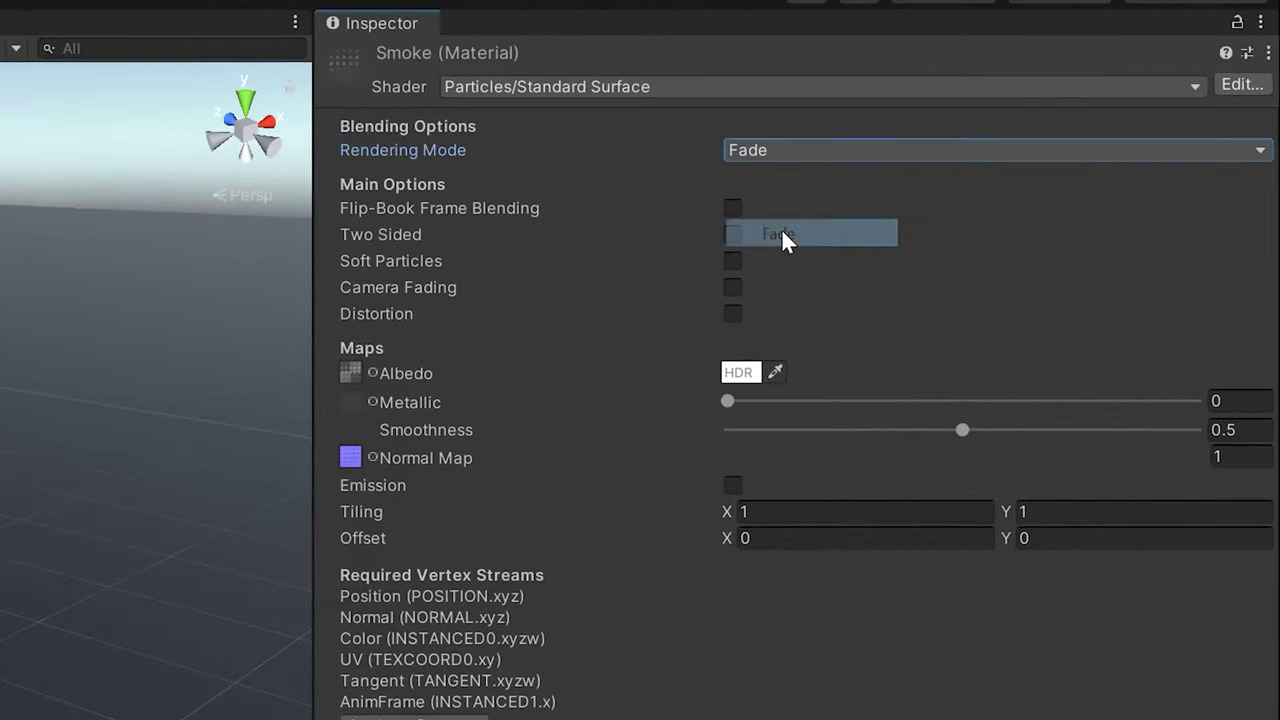
pyautogui.click(731, 263)
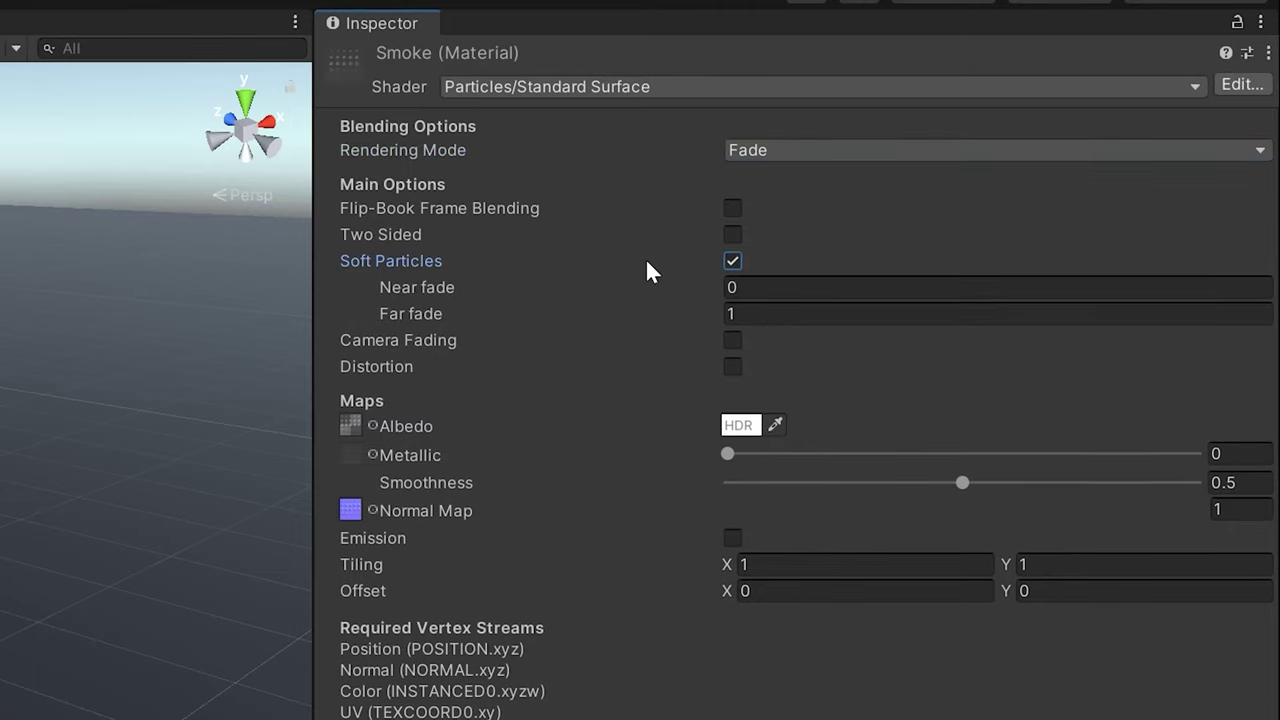
pyautogui.click(733, 208)
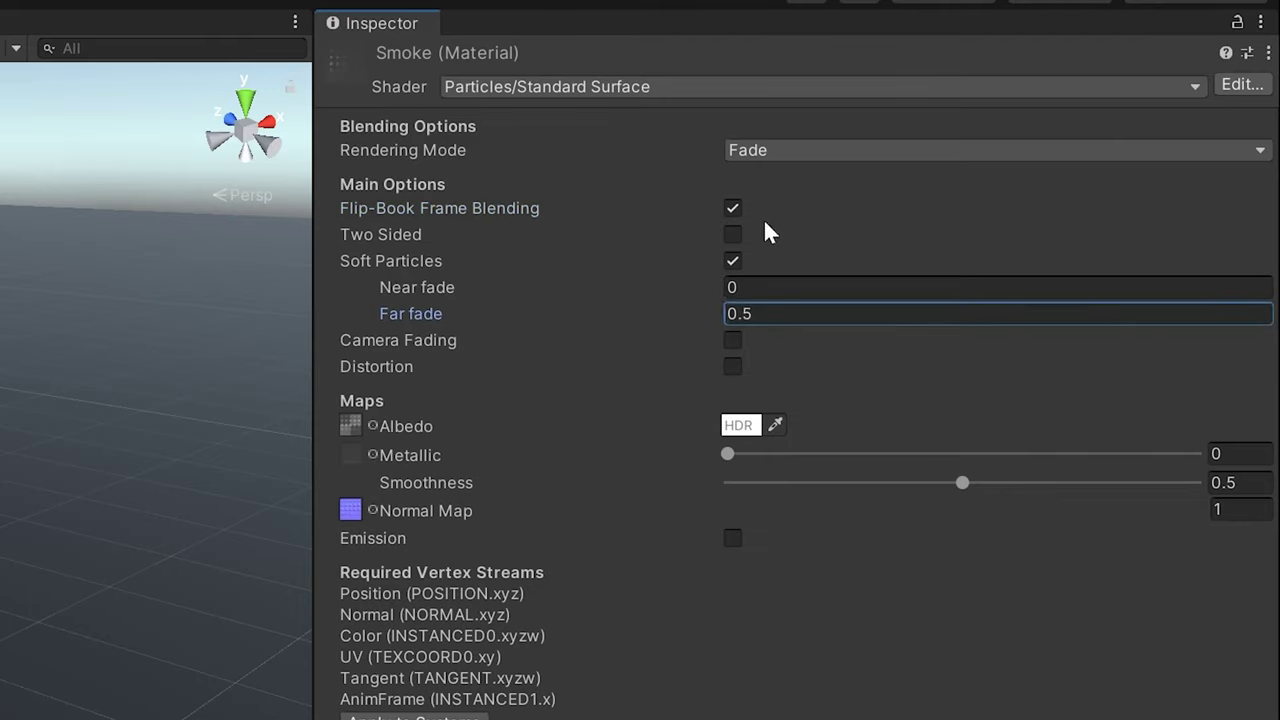
# Step: Set the Smoke material's smoothness to 0, make its albedo gray, and enable emission with the RGB color 55, 55, 55
pyautogui.click(733, 538)
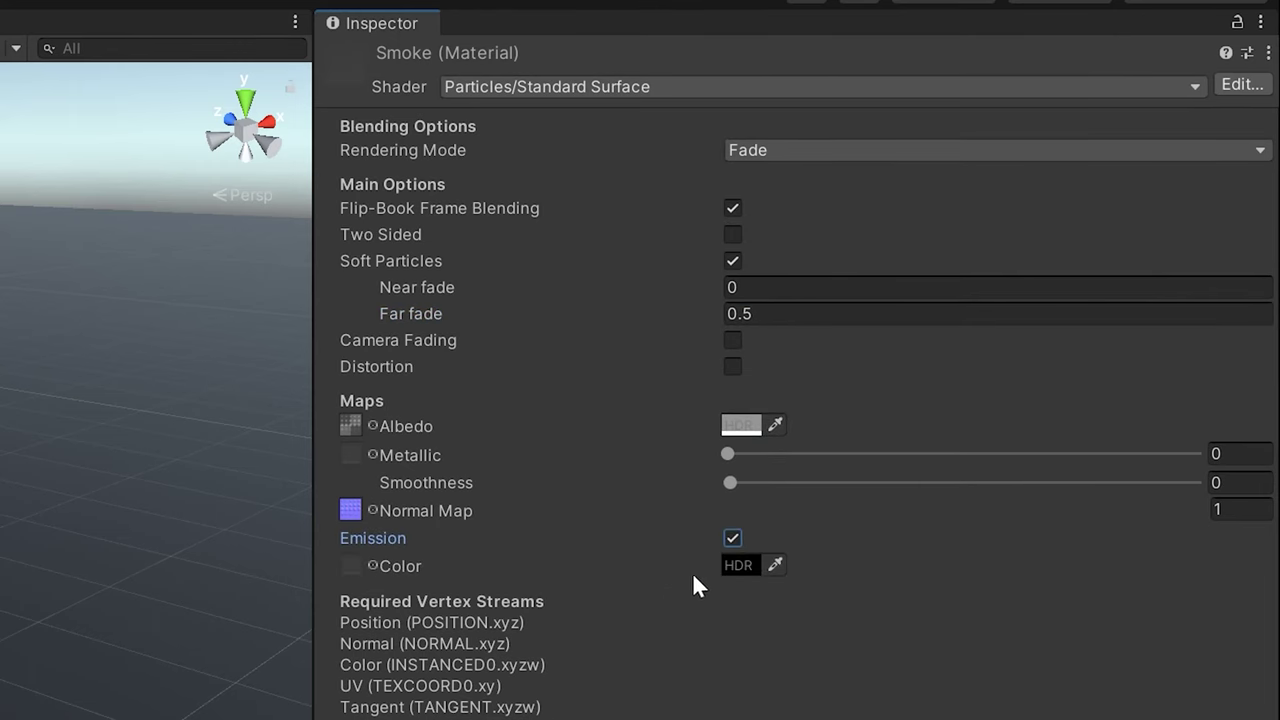
pyautogui.click(740, 565)
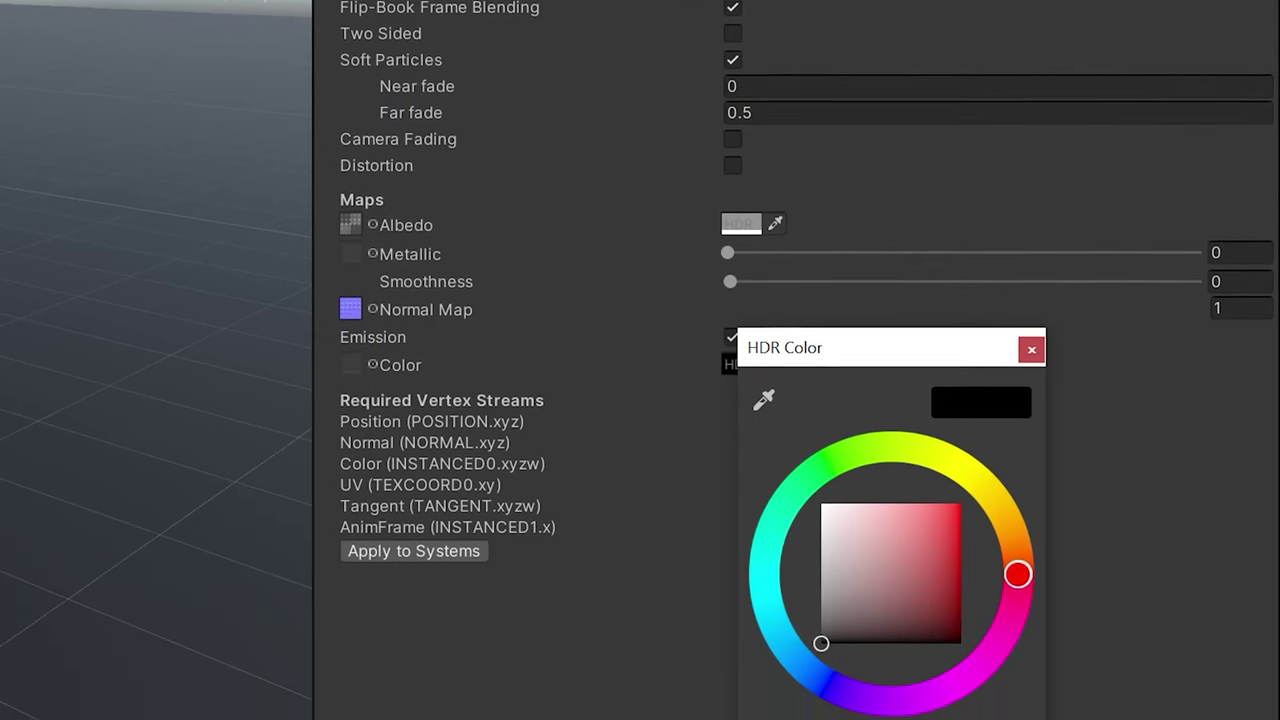
pyautogui.write('55')
pyautogui.press('Tab')
pyautogui.write('55')
pyautogui.press('Tab')
pyautogui.write('55')
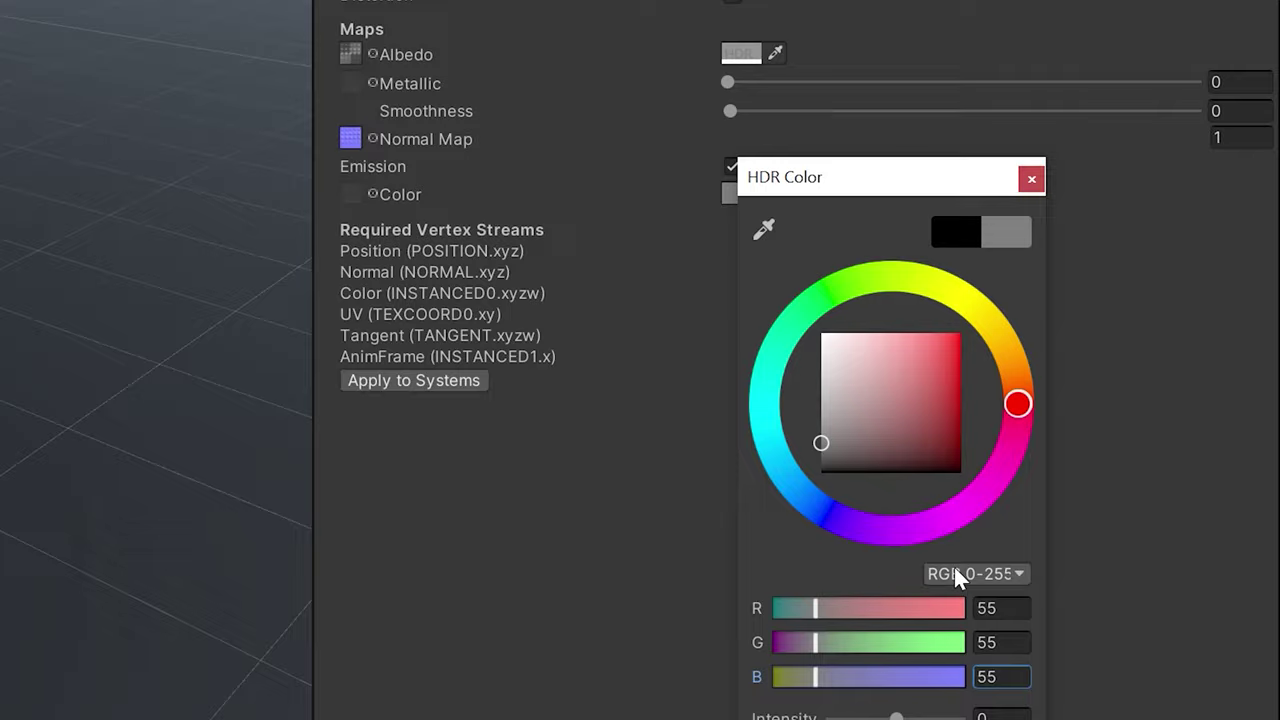
pyautogui.click(1030, 178)
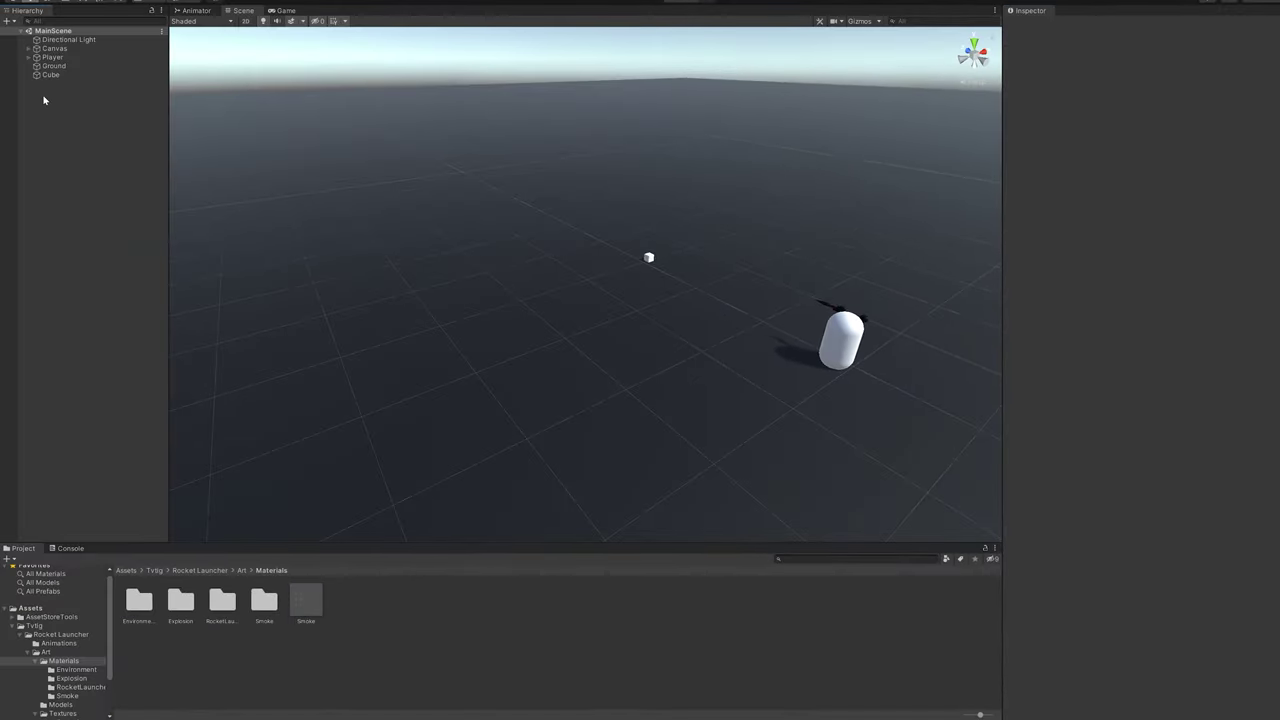
# Step: Add a Particle System to the scene and name it SmokeEffect
pyautogui.rightClick(43, 100)
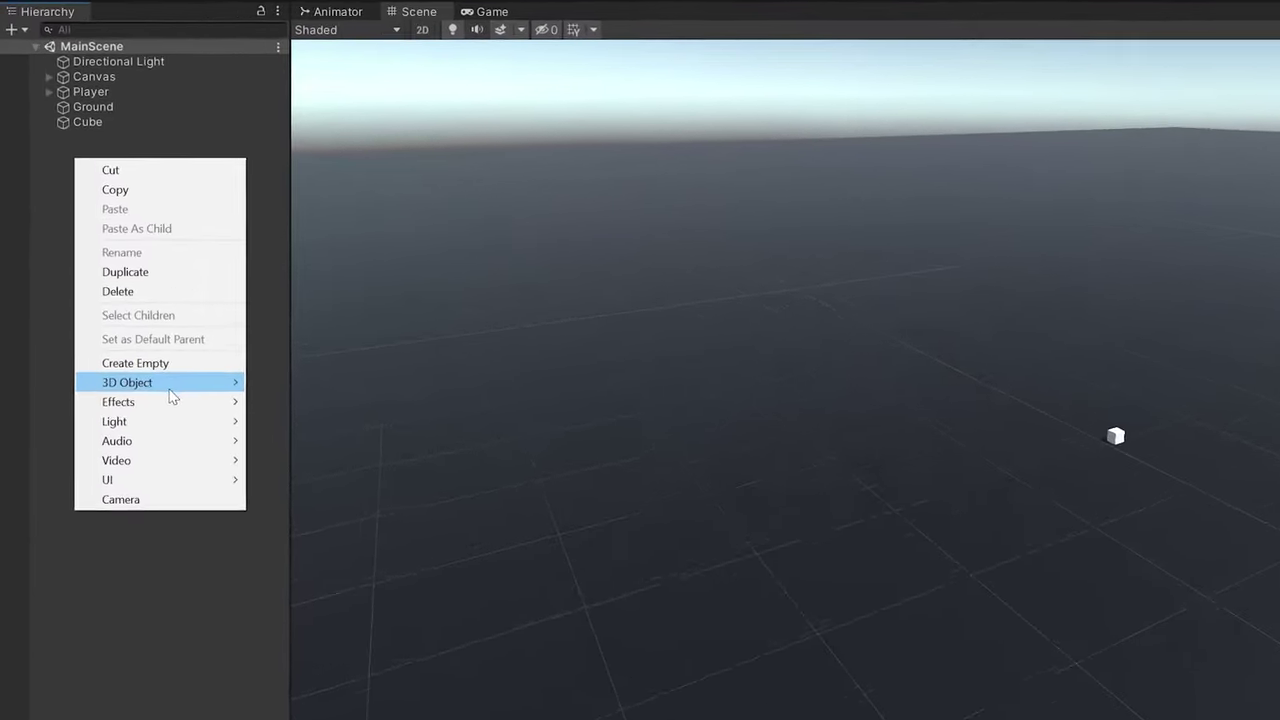
pyautogui.moveTo(166, 400)
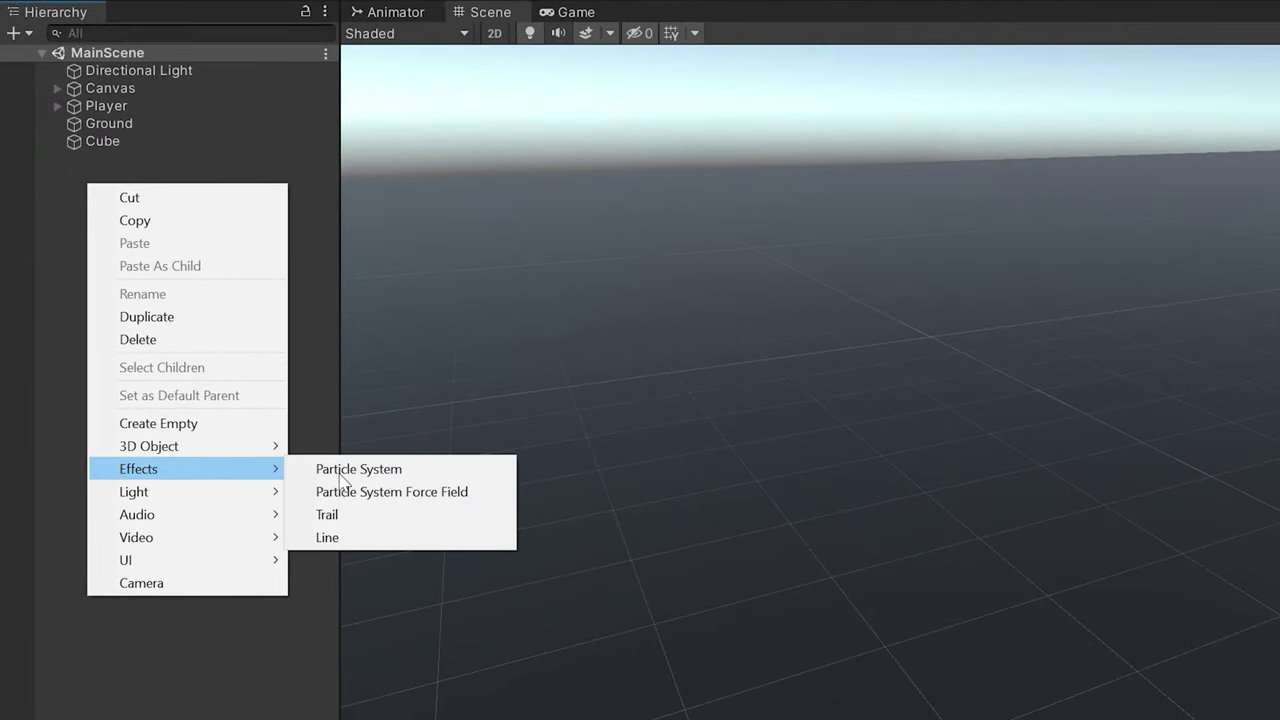
pyautogui.click(359, 402)
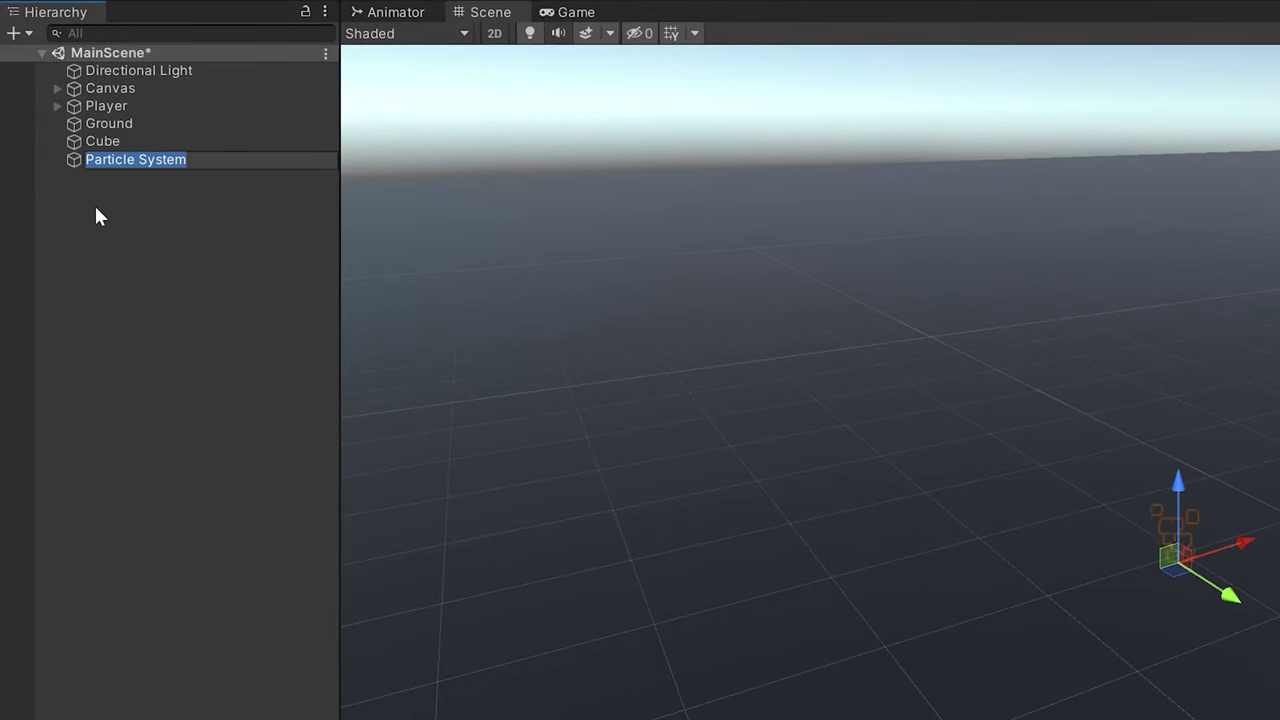
pyautogui.write('SmokeEffe')
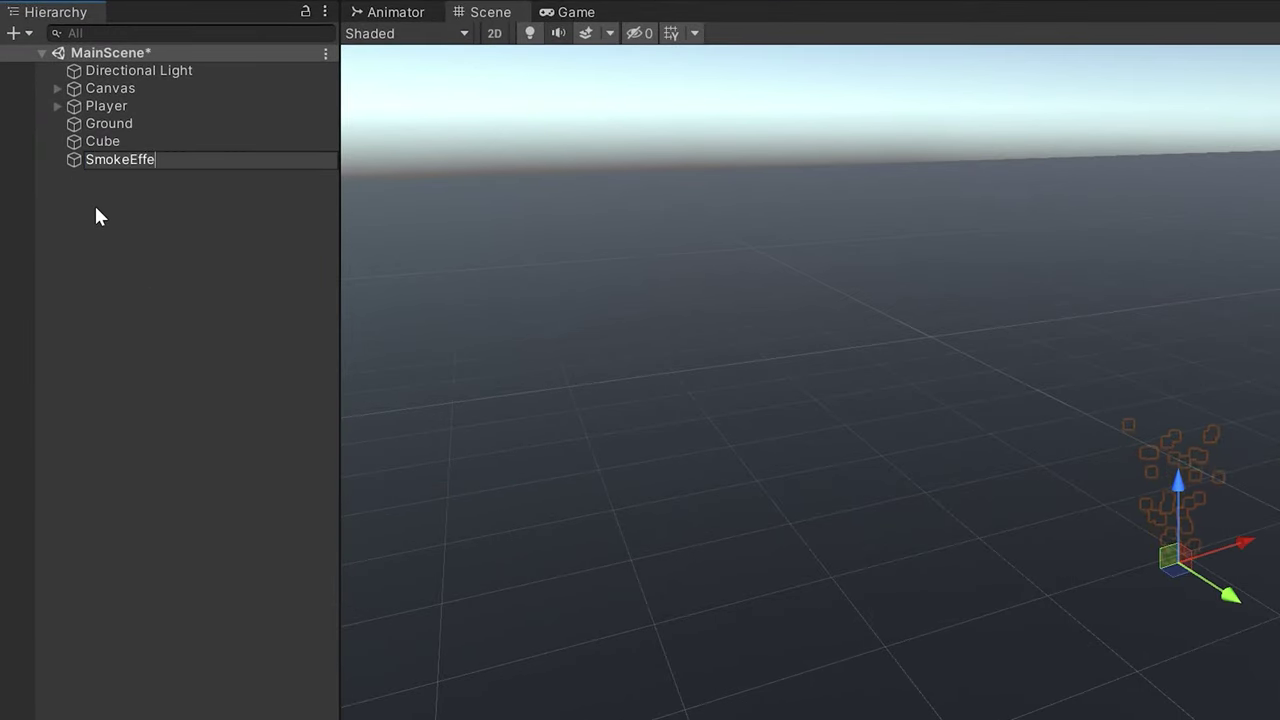
pyautogui.write('ct')
pyautogui.press('Return')
# Step: Save SmokeEffect as a prefab in the Prefabs folder and open the prefab for editing
pyautogui.moveTo(114, 159); pyautogui.dragTo(761, 526)
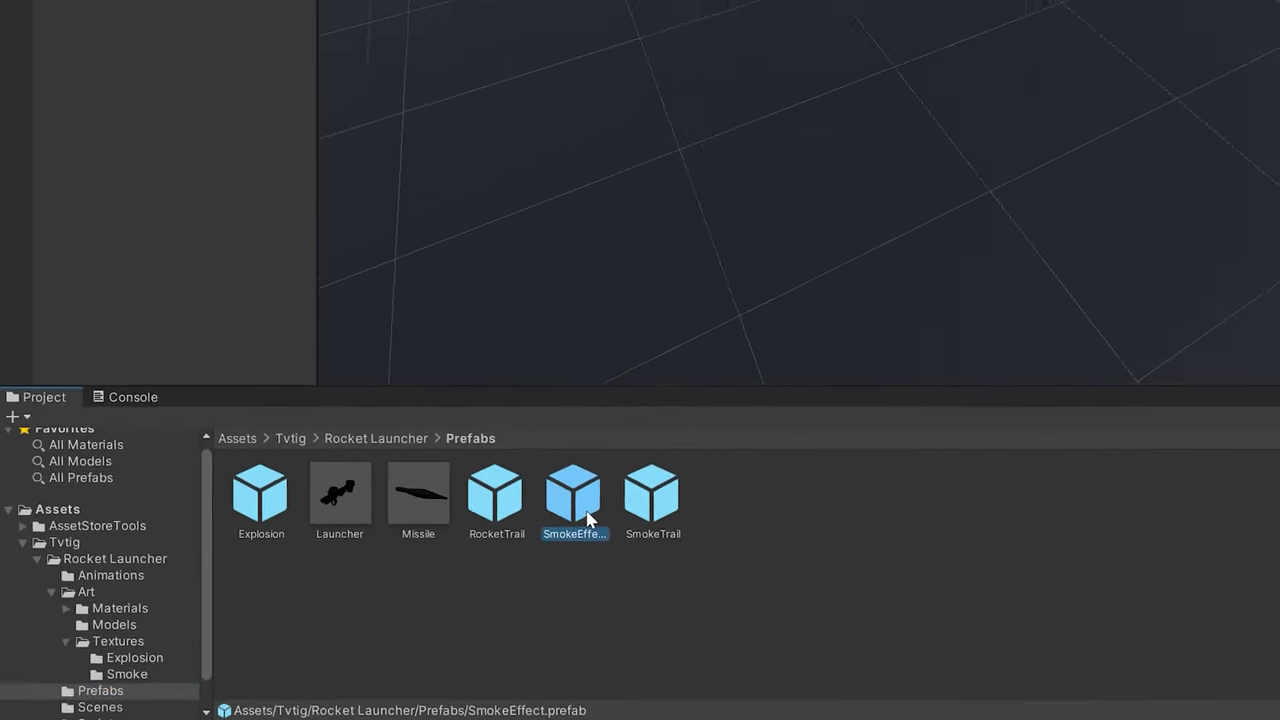
pyautogui.doubleClick(616, 488)
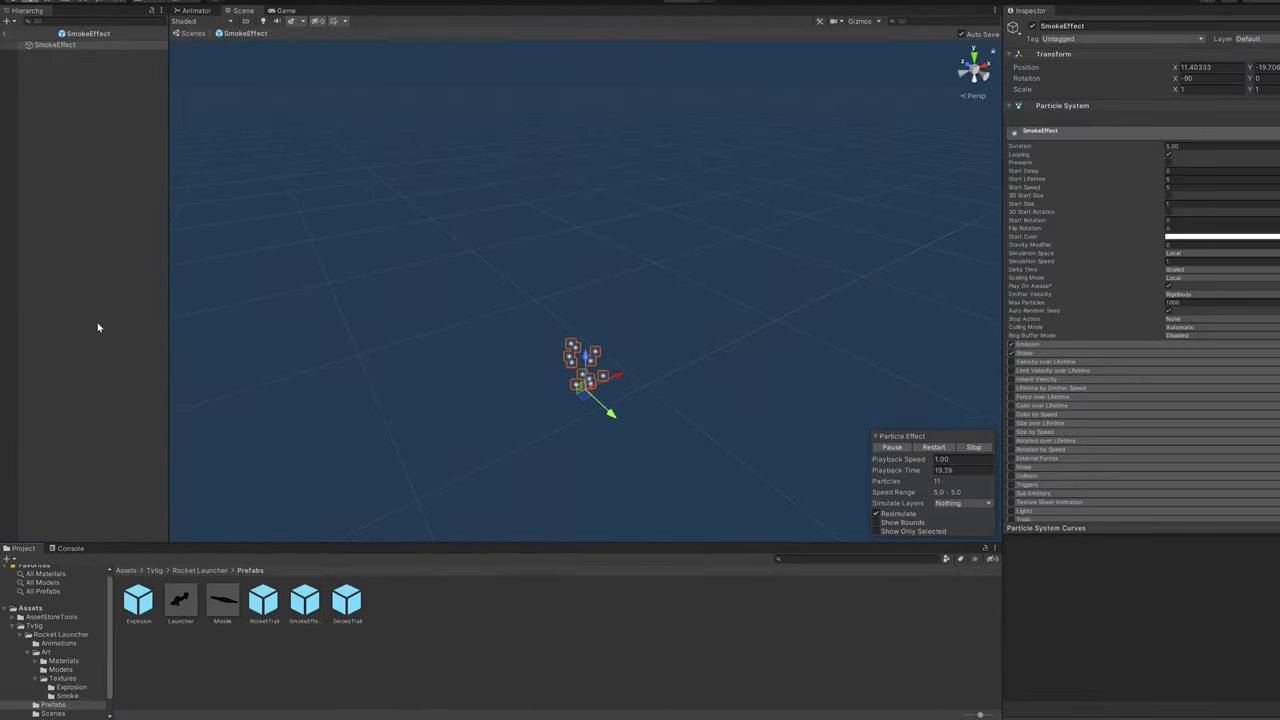
pyautogui.moveTo(374, 549); pyautogui.dragTo(374, 579)
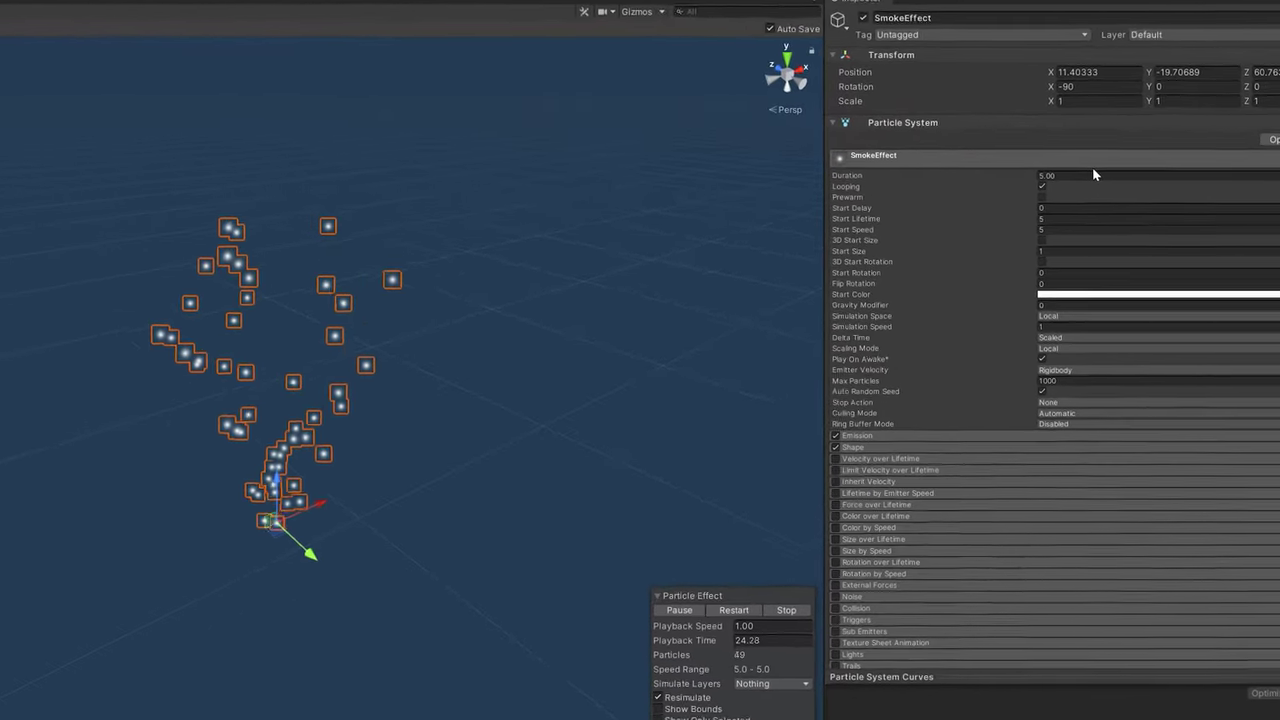
# Step: Set the SmokeEffect particle system's duration to 2 and its start lifetime to 2.5
pyautogui.click(1093, 175)
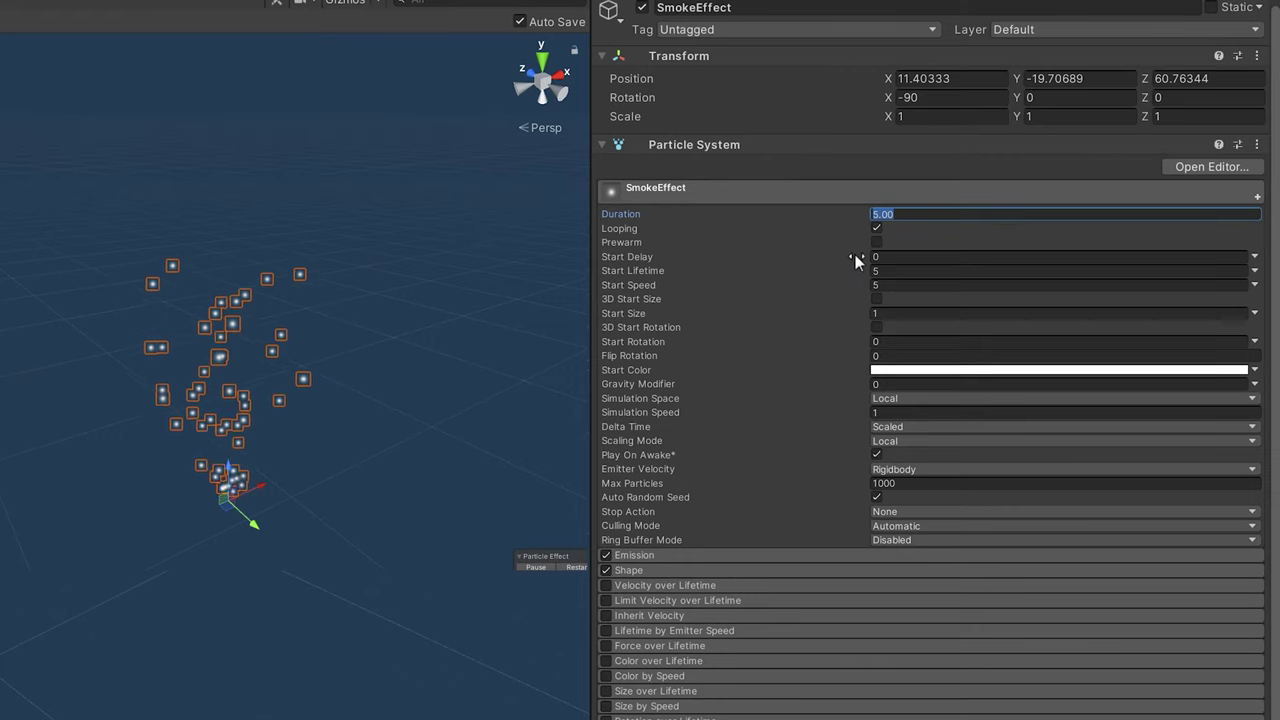
pyautogui.moveTo(858, 258)
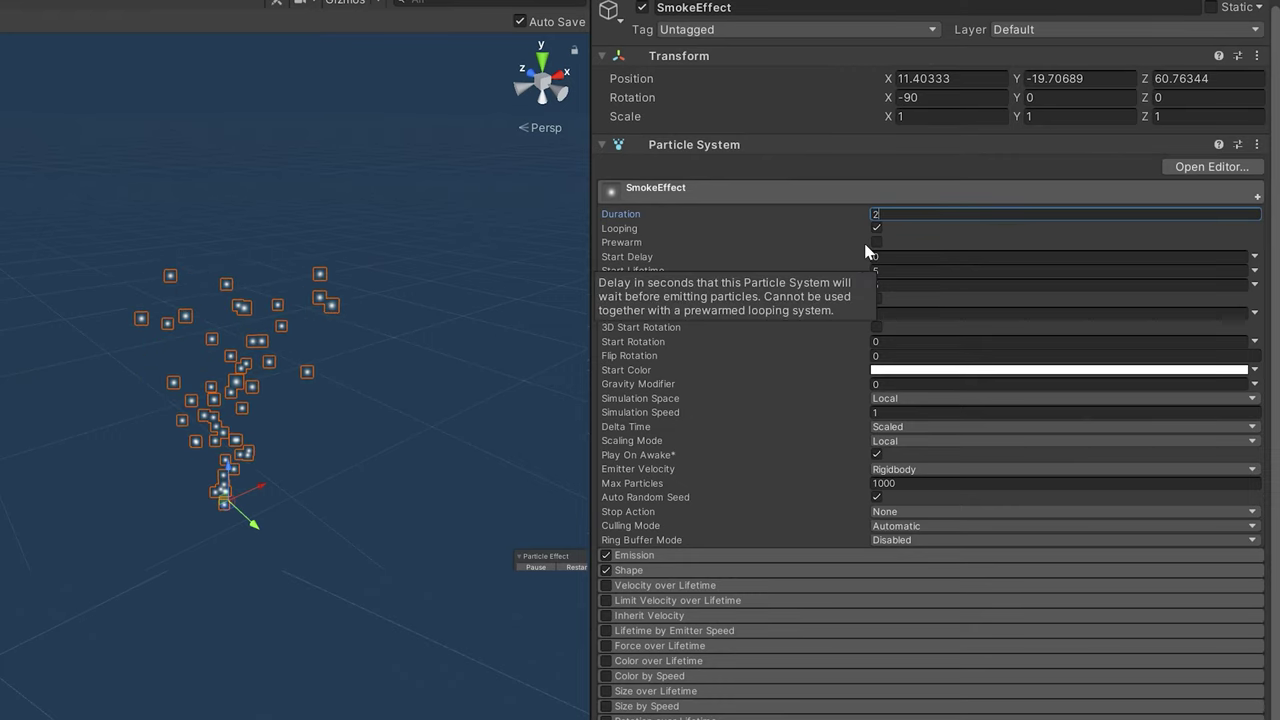
pyautogui.write('2')
pyautogui.click(925, 270)
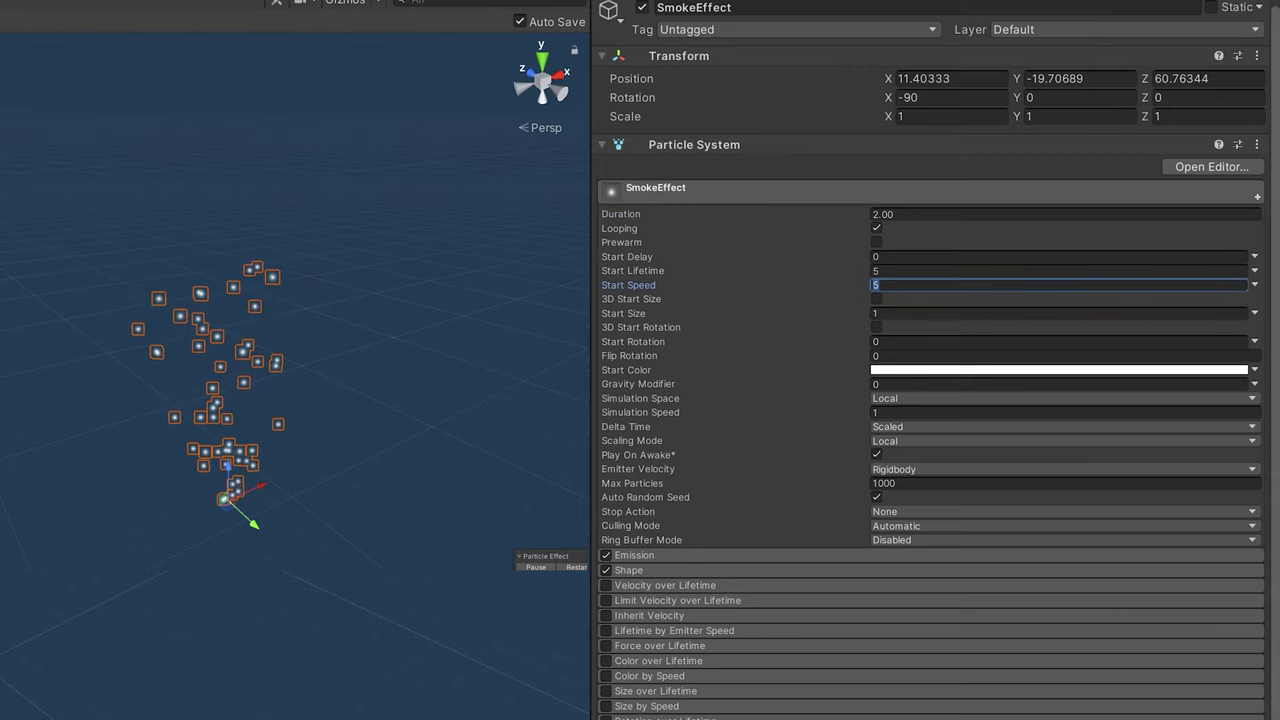
pyautogui.write('2.')
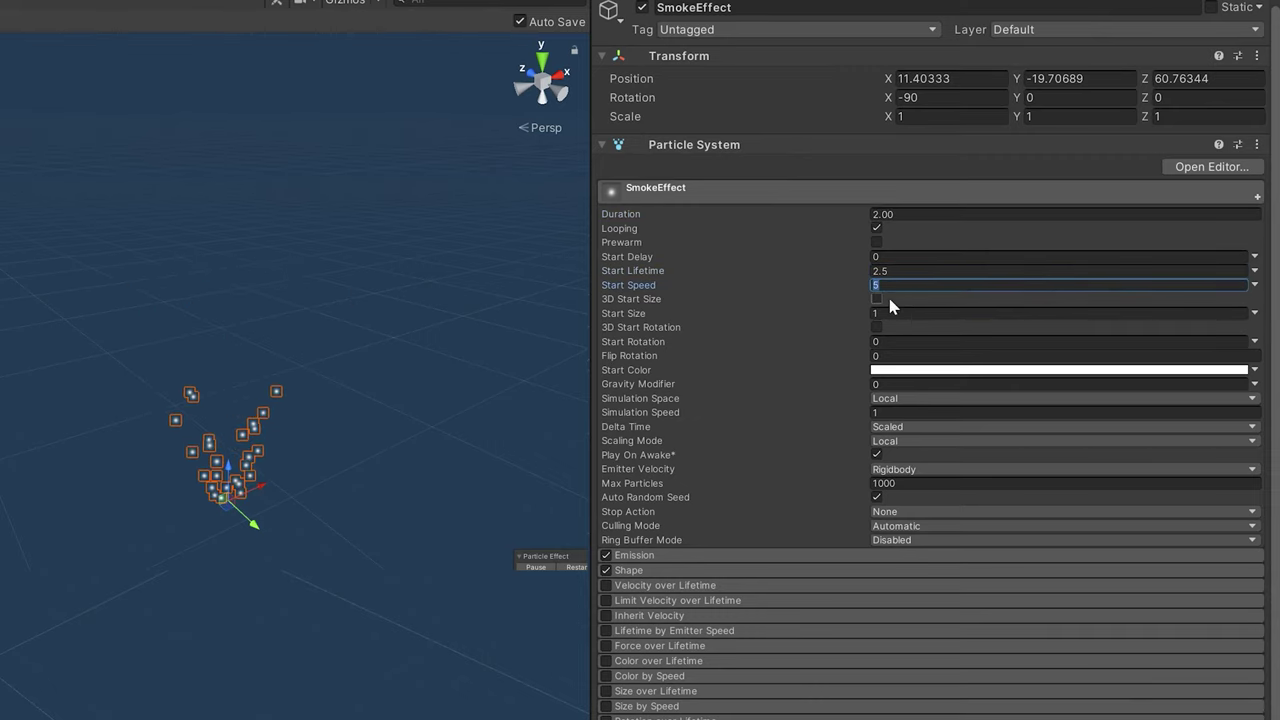
# Step: Assign the Smoke material to the Renderer module of the SmokeEffect particle system
pyautogui.scroll(-5, 930, 400)
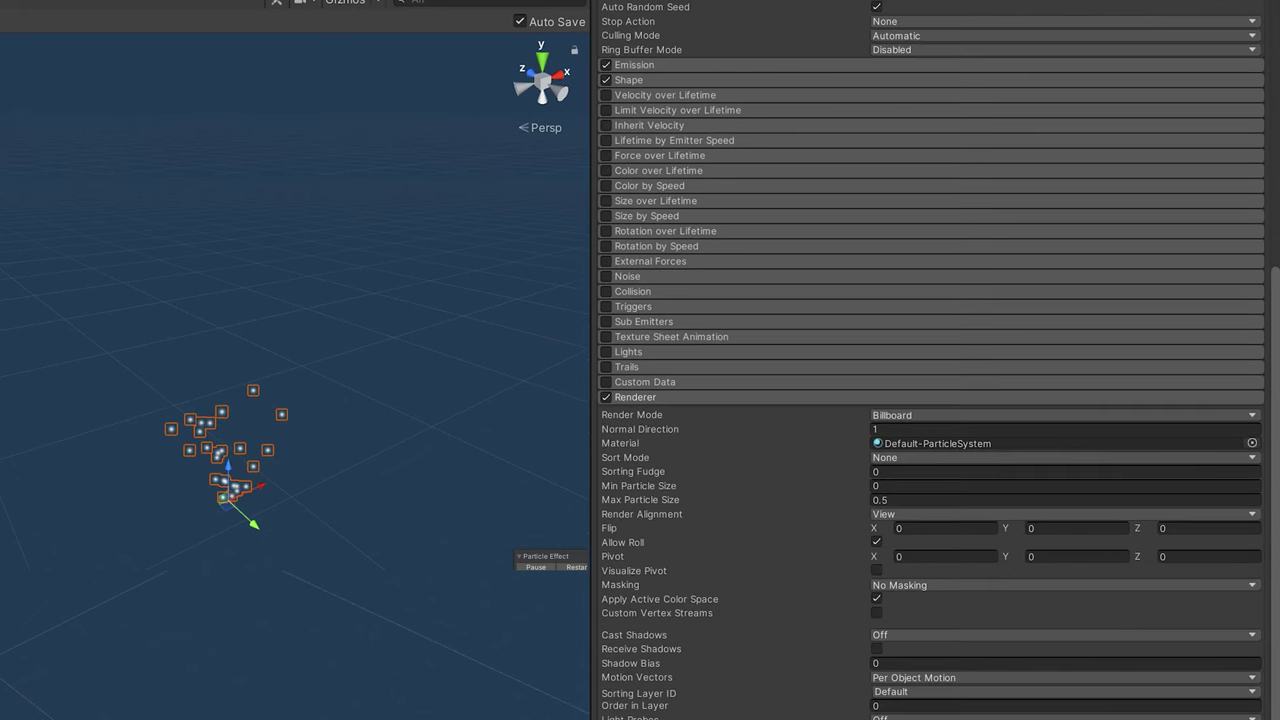
pyautogui.moveTo(1013, 448); pyautogui.dragTo(970, 446)
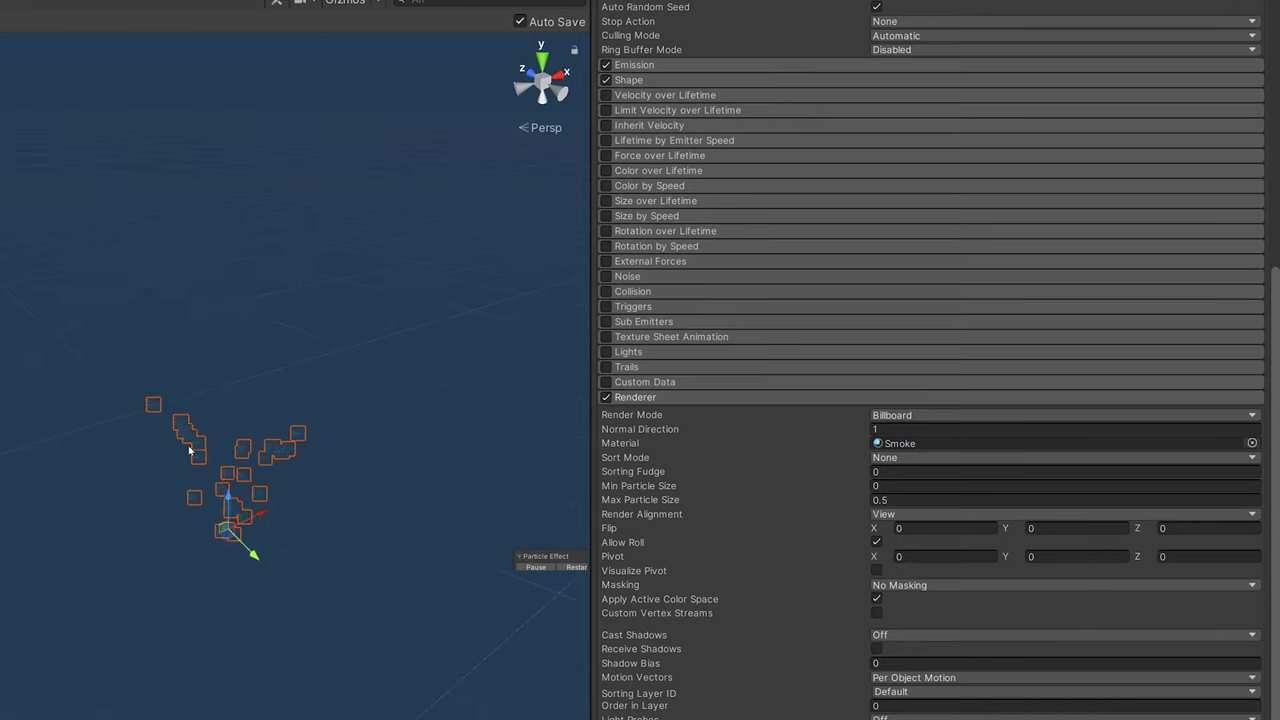
# Step: Enable Texture Sheet Animation on the SmokeEffect particle system with a 5 by 5 tile grid
pyautogui.scroll(3, 234, 563)
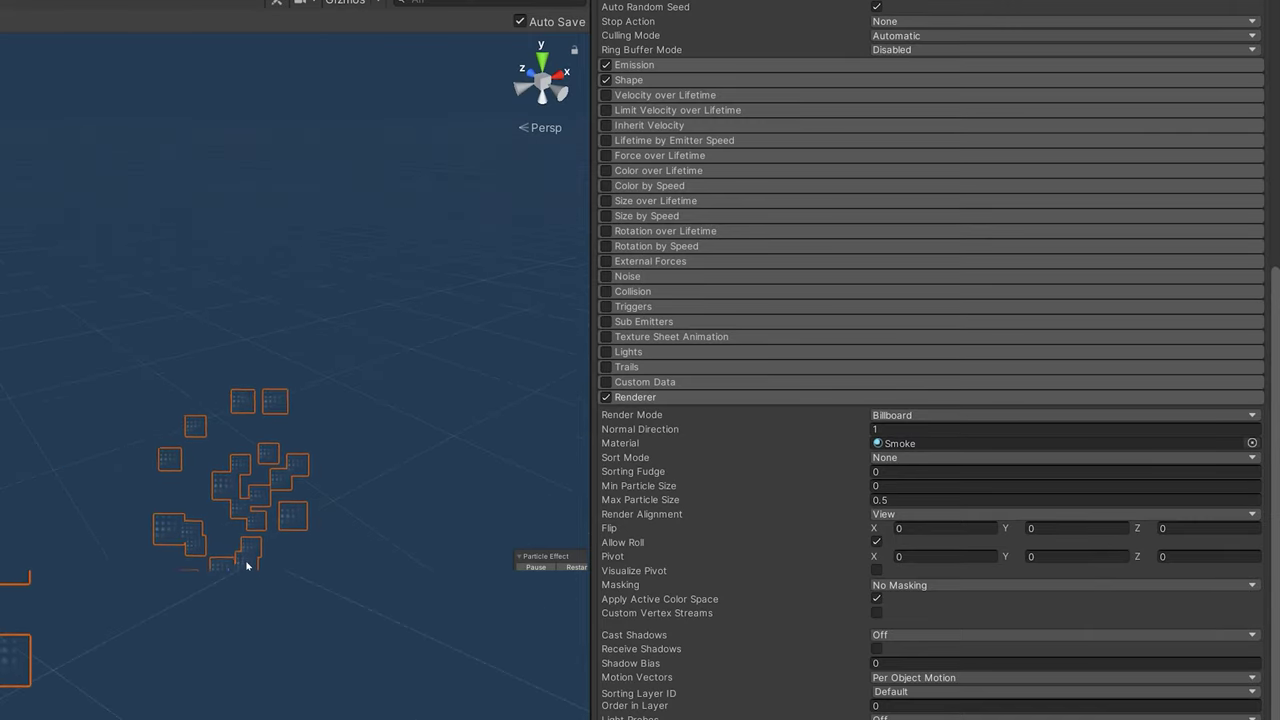
pyautogui.moveTo(271, 531); pyautogui.dragTo(247, 543, button='middle')
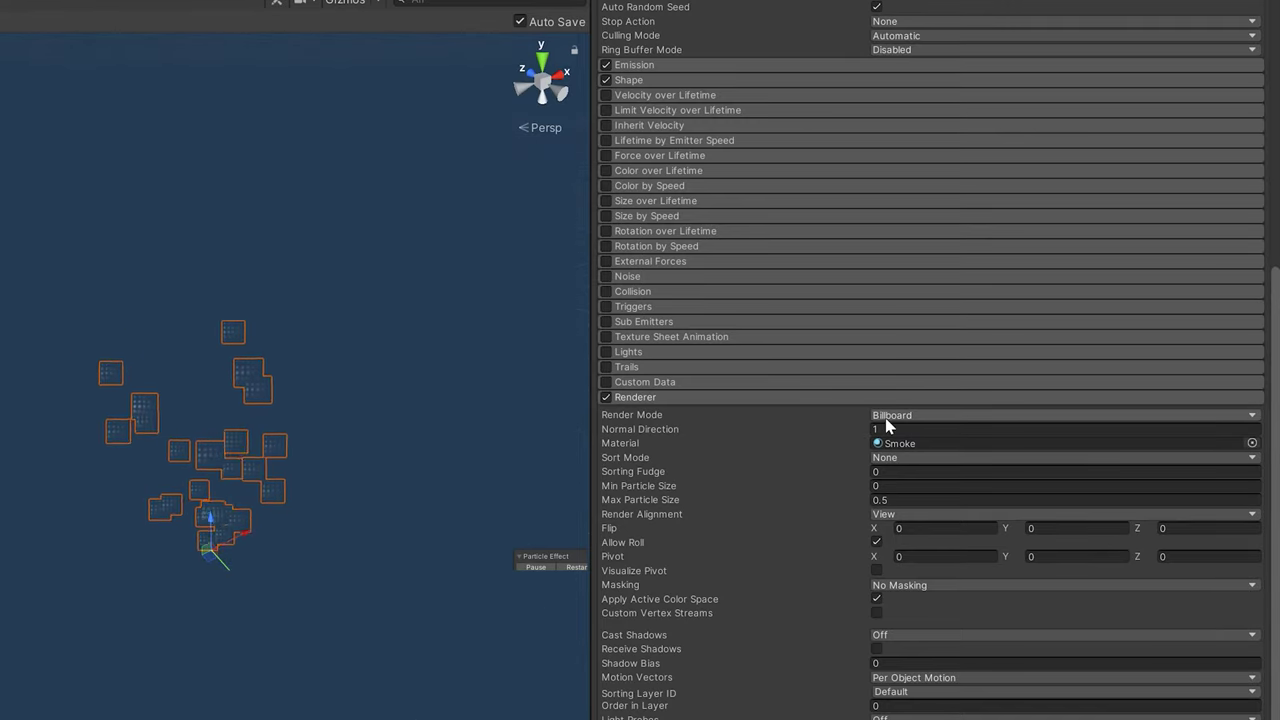
pyautogui.click(660, 337)
pyautogui.click(606, 337)
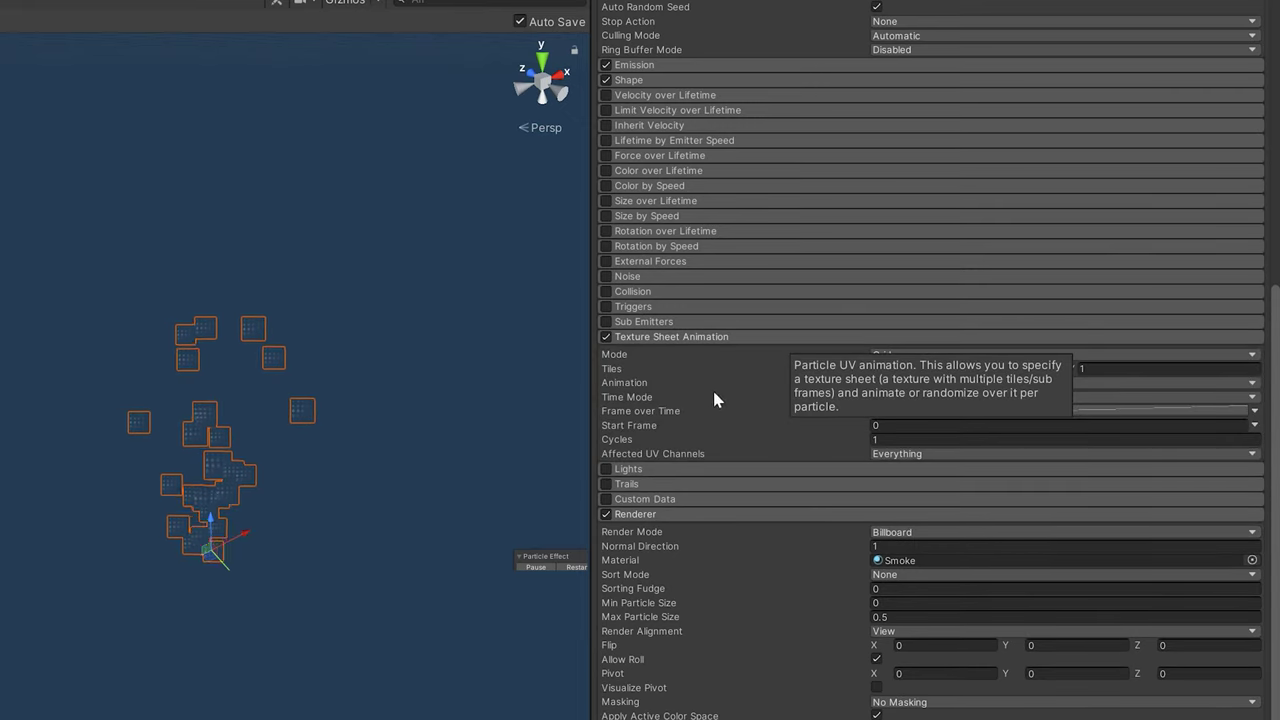
pyautogui.click(900, 368)
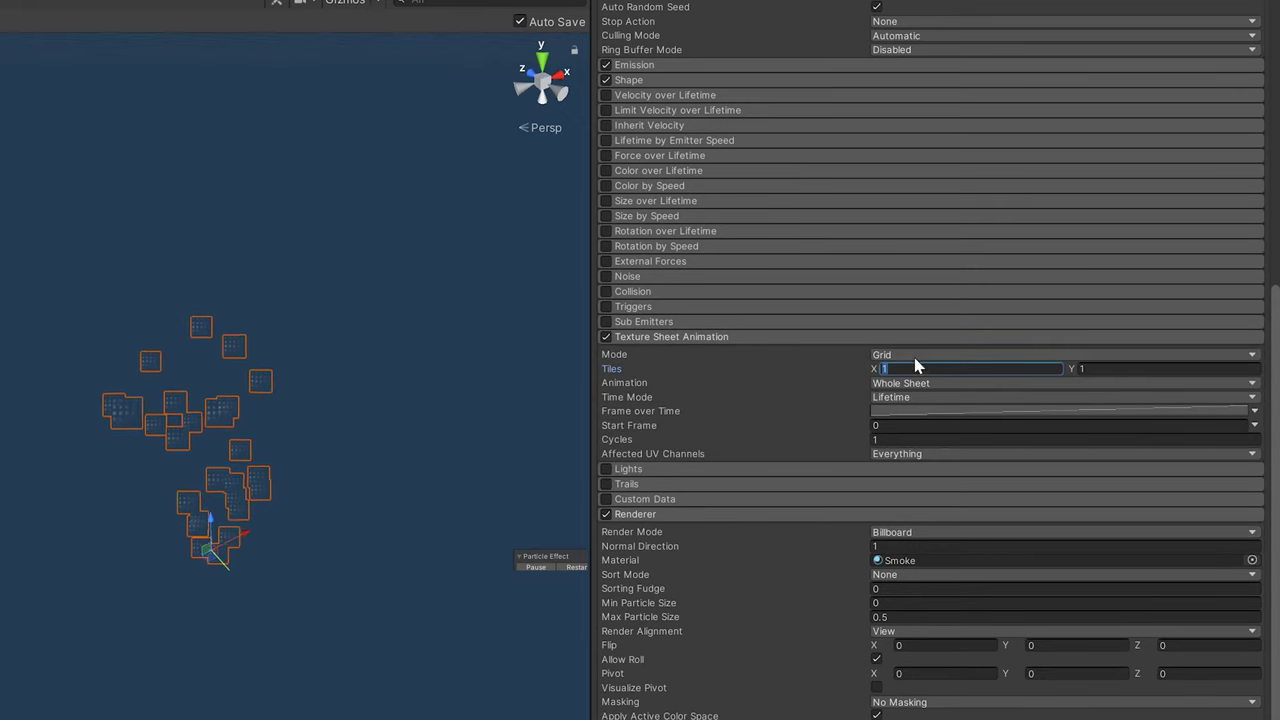
pyautogui.write('5')
pyautogui.press('Tab')
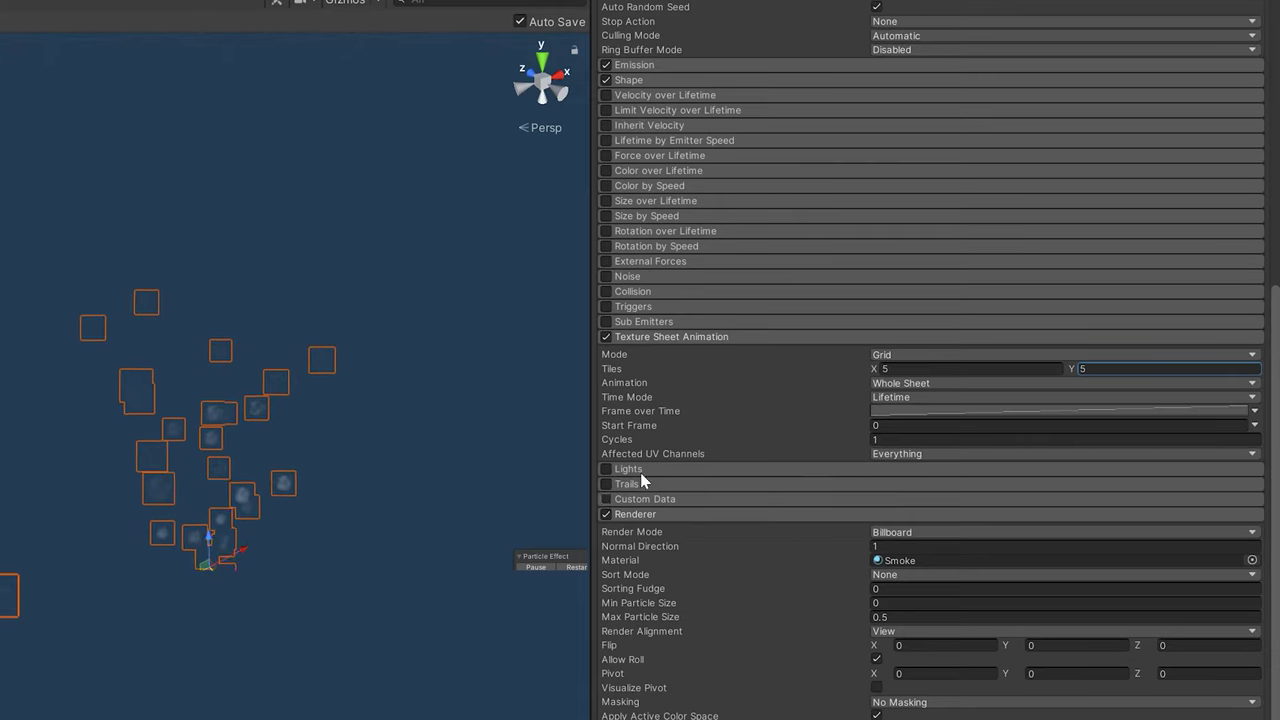
# Step: Frame SmokeEffect in the scene and examine the animated smoke particles from the side
pyautogui.scroll(-3, 750, 456)
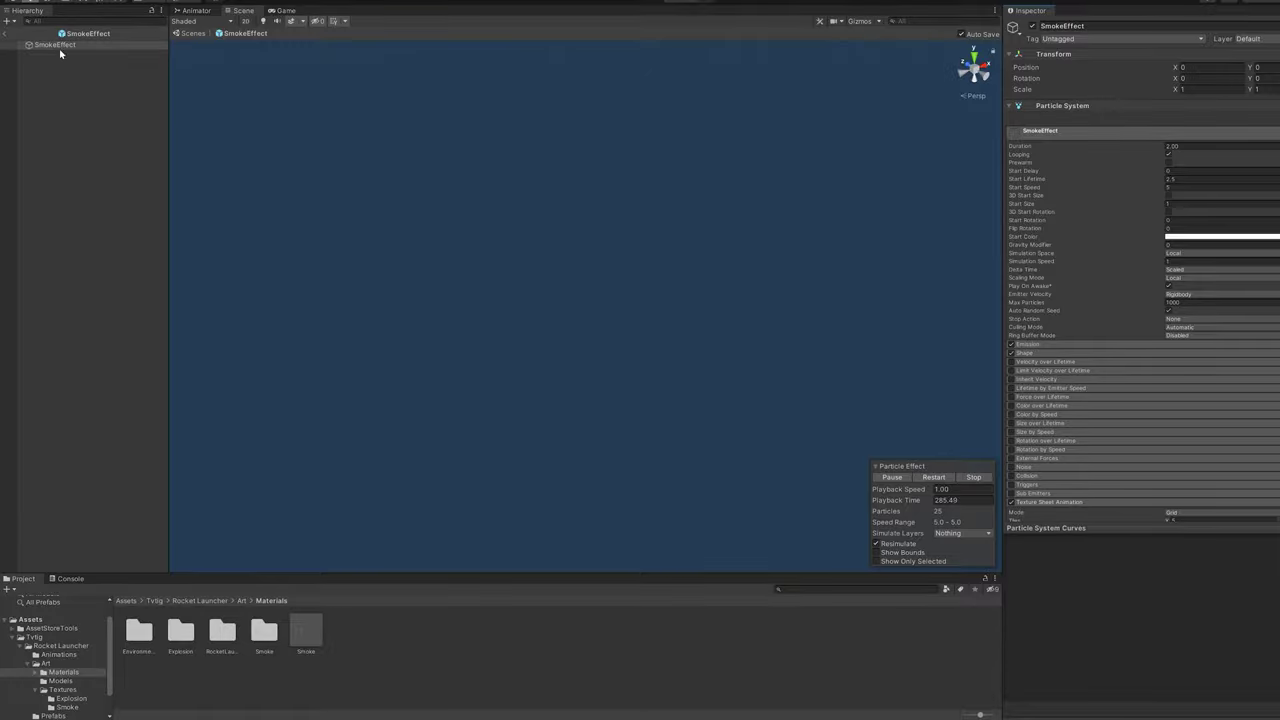
pyautogui.doubleClick(62, 48)
pyautogui.scroll(5, 723, 386)
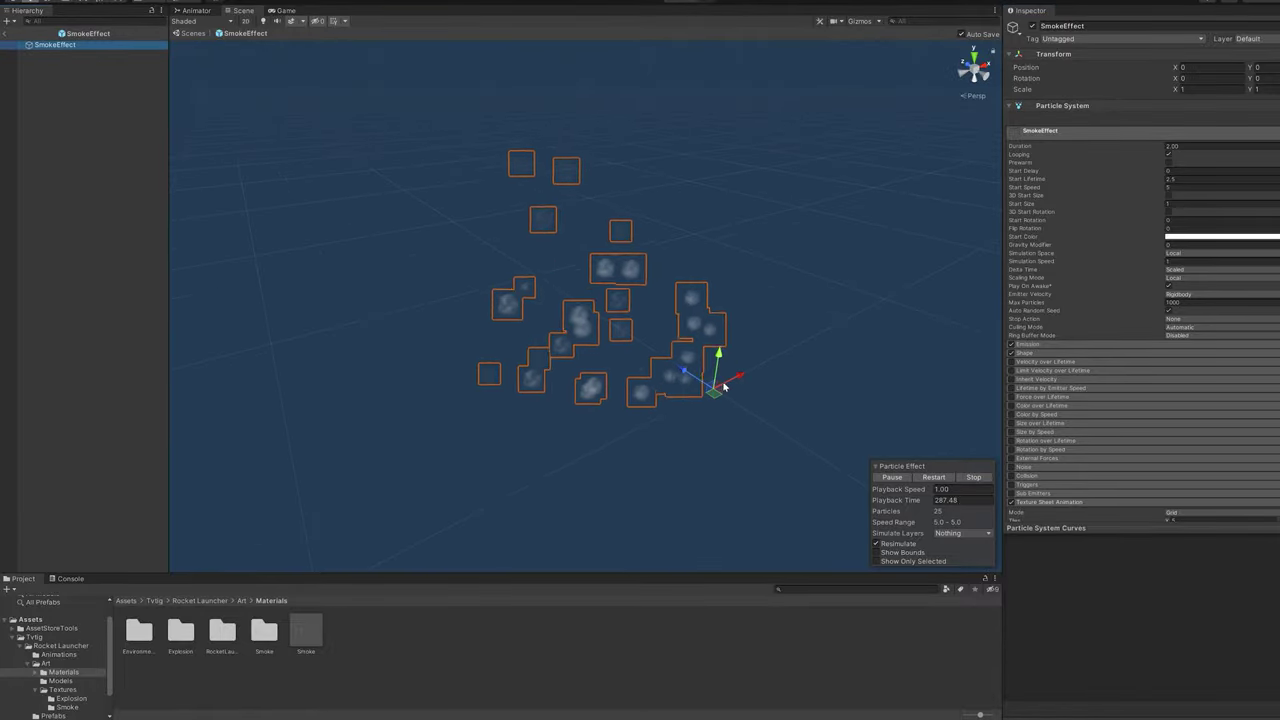
pyautogui.moveTo(723, 386); pyautogui.dragTo(698, 358, button='right')
pyautogui.moveTo(698, 358); pyautogui.dragTo(683, 217, button='middle')
pyautogui.moveTo(683, 217); pyautogui.dragTo(589, 243, button='right')
pyautogui.scroll(-3, 590, 245)
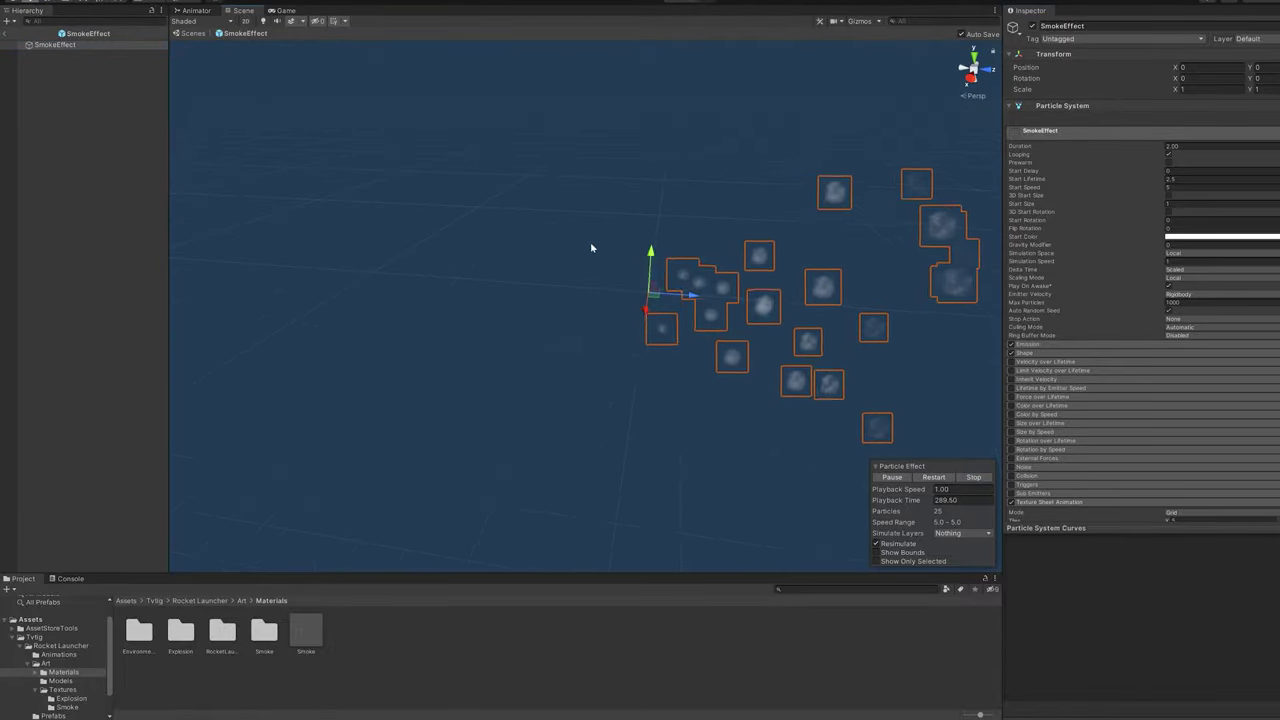
pyautogui.moveTo(590, 248); pyautogui.dragTo(553, 258, button='middle')
pyautogui.moveTo(553, 258); pyautogui.dragTo(526, 214, button='right')
pyautogui.moveTo(526, 214); pyautogui.dragTo(595, 281, button='middle')
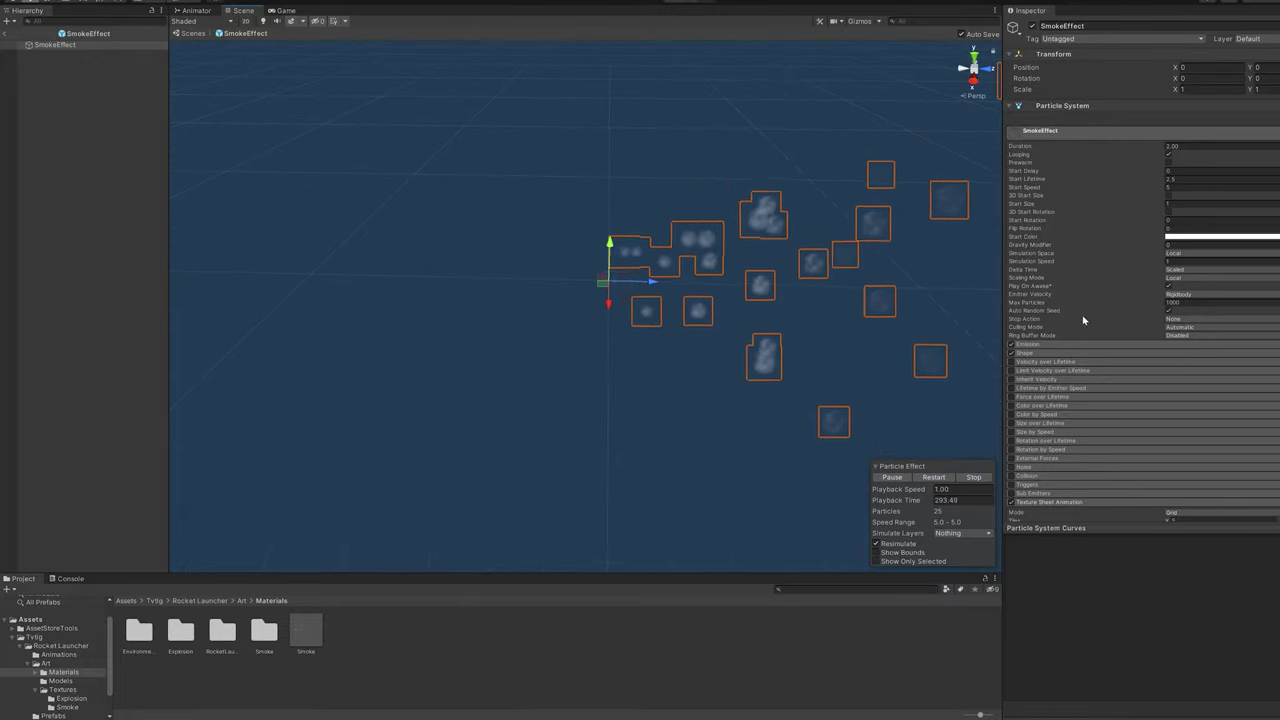
pyautogui.moveTo(866, 330); pyautogui.dragTo(789, 329, button='middle')
pyautogui.moveTo(538, 322); pyautogui.dragTo(581, 329, button='middle')
# Step: Set the Emission module's Rate over Time to 100
pyautogui.click(1040, 344)
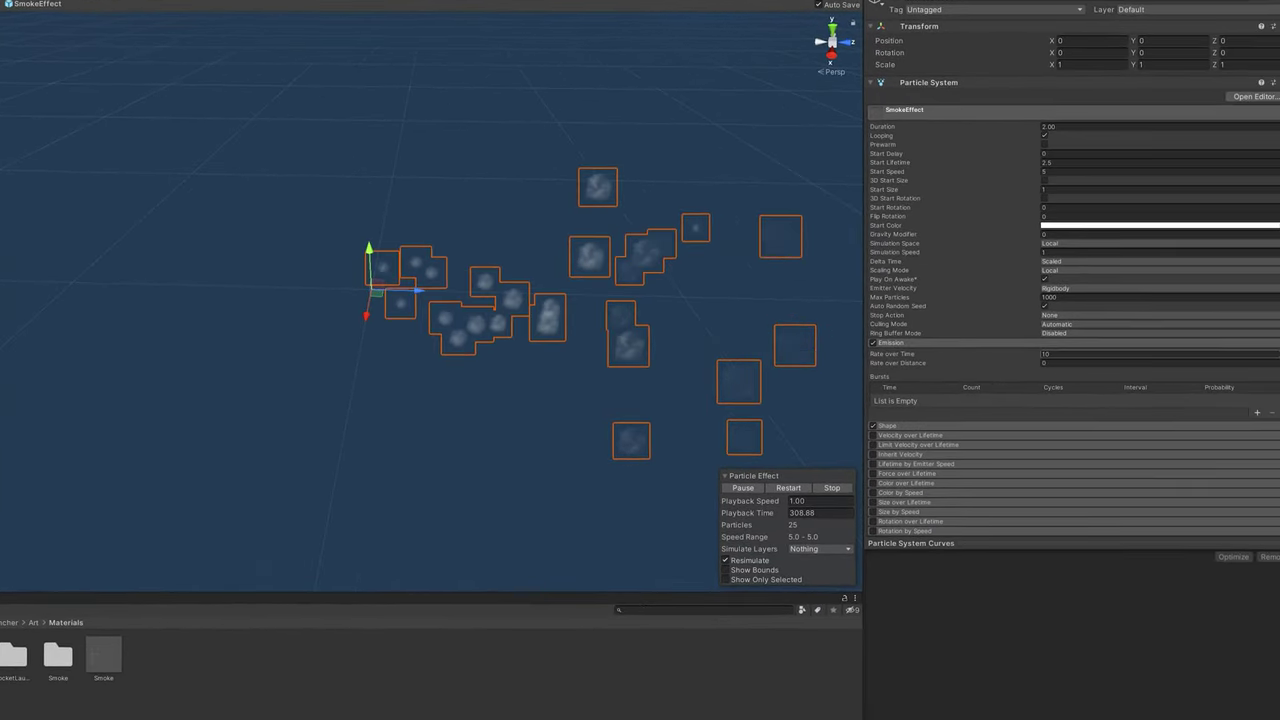
pyautogui.click(1190, 354)
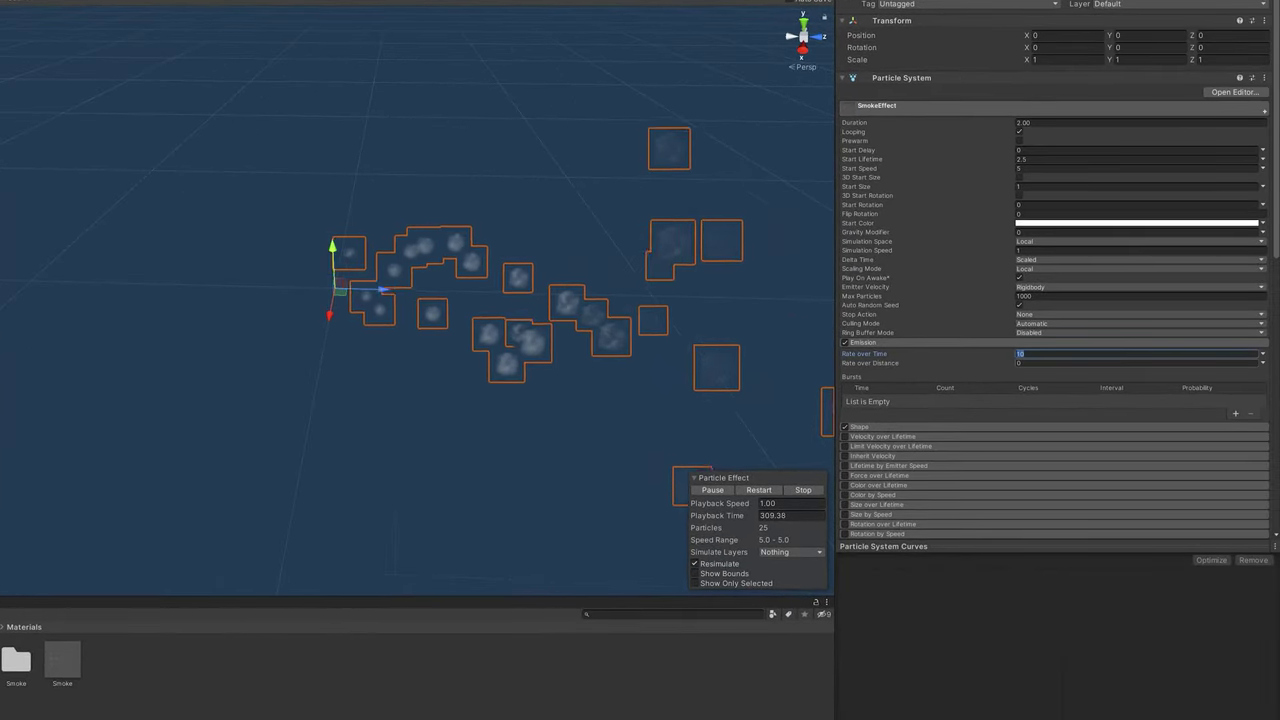
pyautogui.write('100')
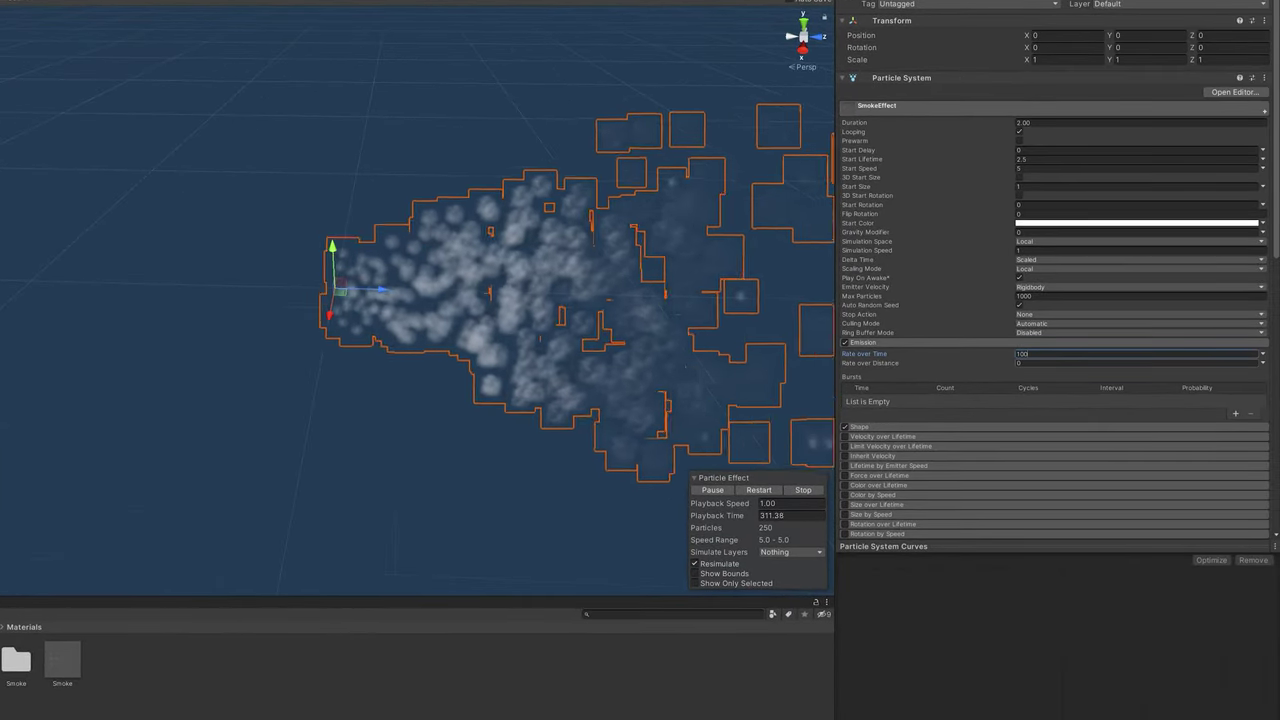
# Step: Set the emitter's cone shape to an angle of 0 and a radius of 0.1
pyautogui.click(960, 427)
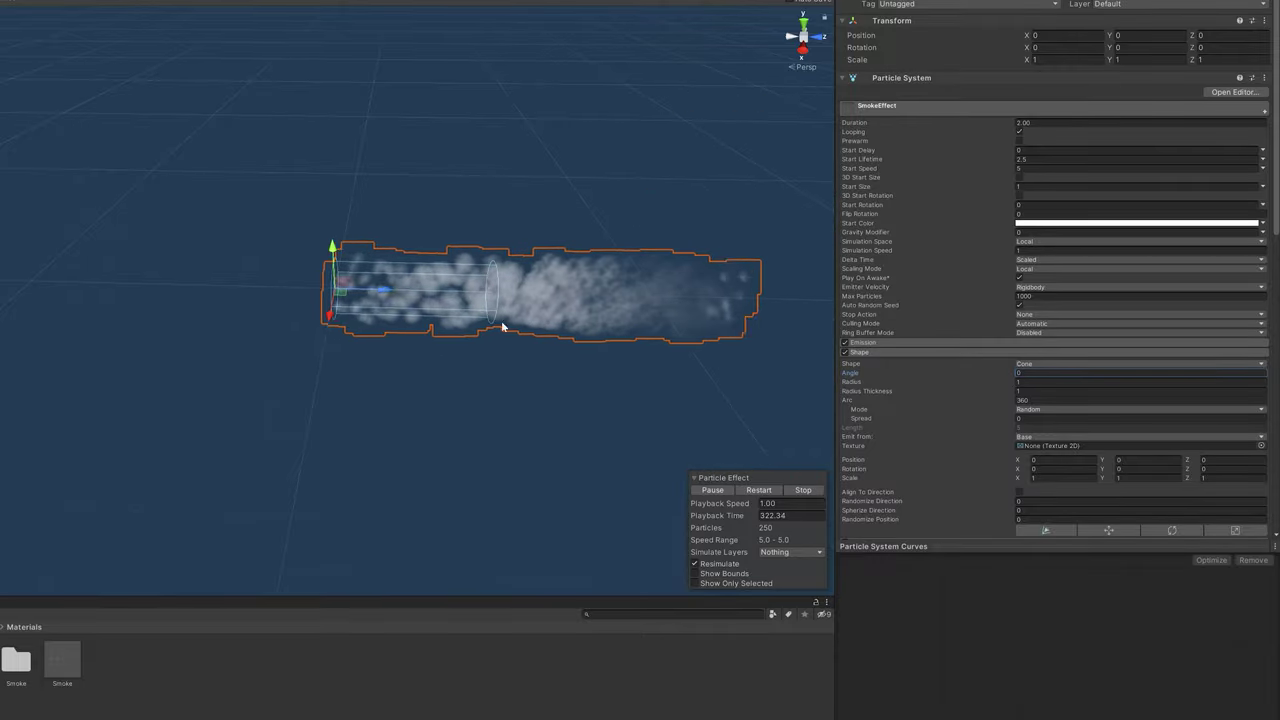
pyautogui.press('Tab')
pyautogui.write('0.1')
pyautogui.scroll(-3, 980, 385)
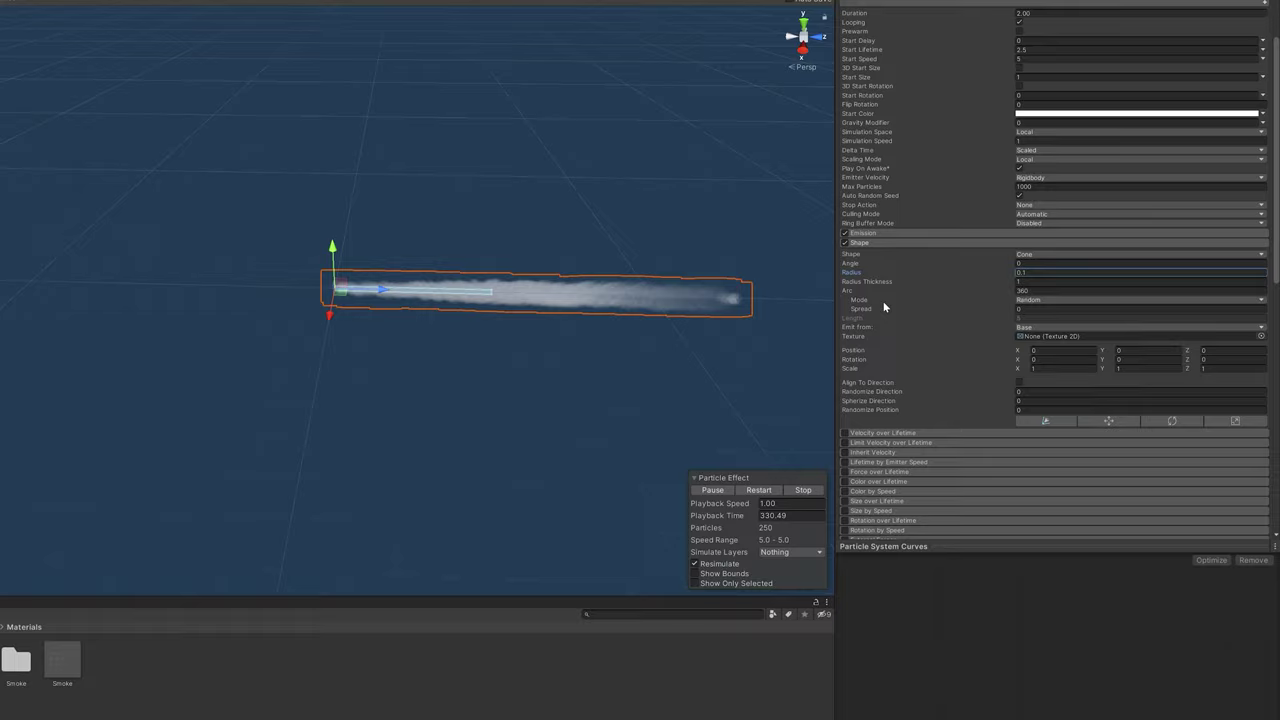
# Step: Enable Color over Lifetime and edit its gradient to blend from white to a black colour key near the midpoint
pyautogui.click(927, 243)
pyautogui.click(845, 301)
pyautogui.click(880, 301)
pyautogui.click(1040, 312)
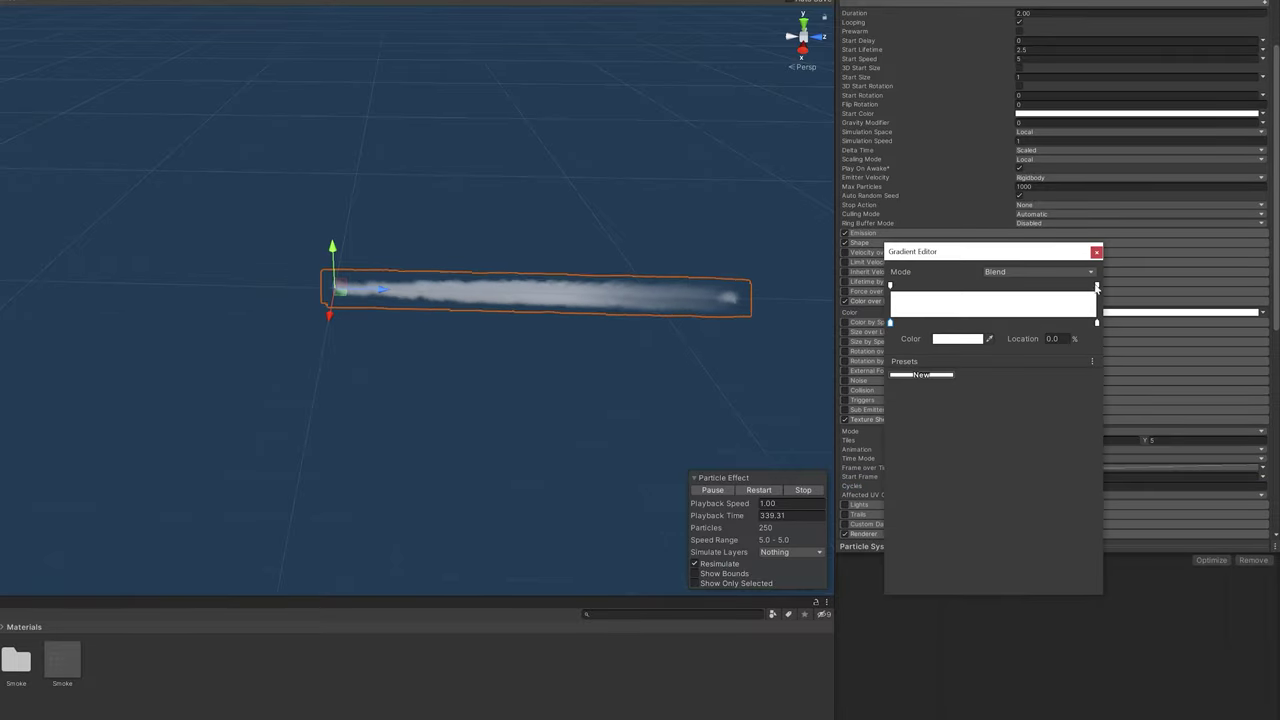
pyautogui.doubleClick(993, 324)
pyautogui.click(985, 345)
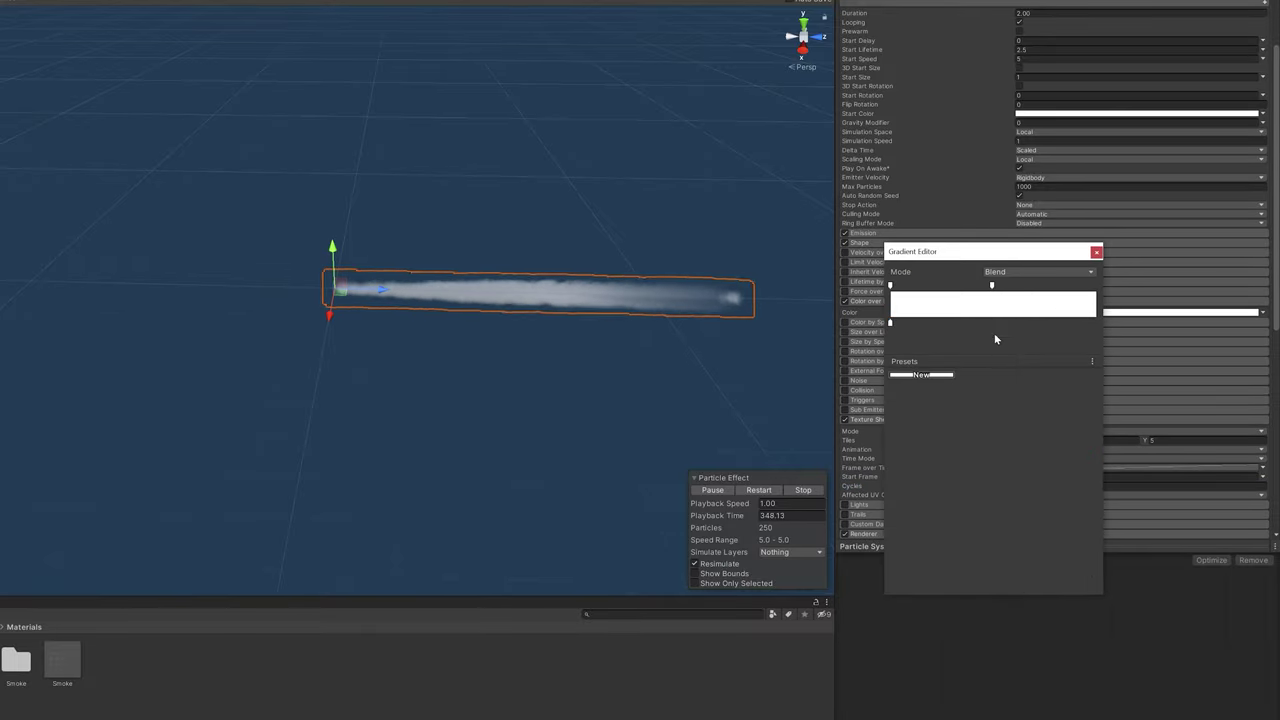
pyautogui.doubleClick(996, 324)
pyautogui.click(983, 338)
pyautogui.click(966, 338)
pyautogui.click(1001, 464)
# Step: Set the alpha key at location 49.1% of the lifetime colour gradient to 13 and close the gradient editor
pyautogui.click(996, 323)
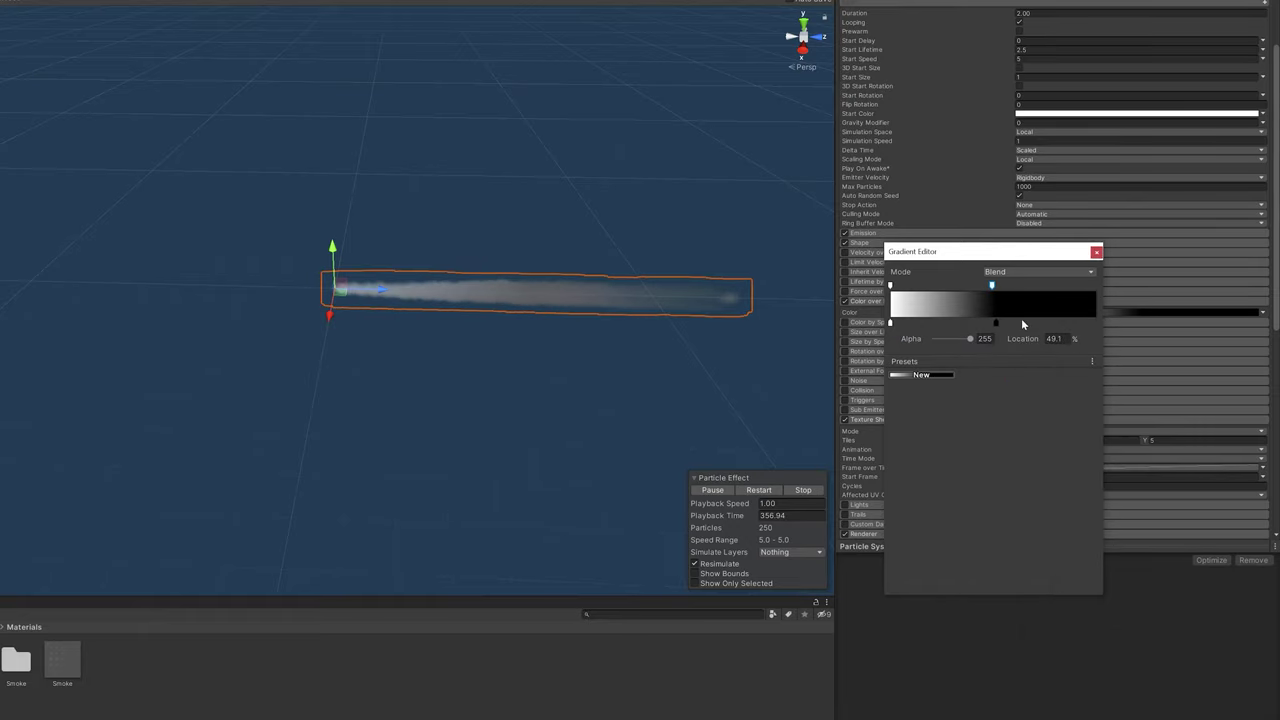
pyautogui.moveTo(969, 338); pyautogui.dragTo(937, 340)
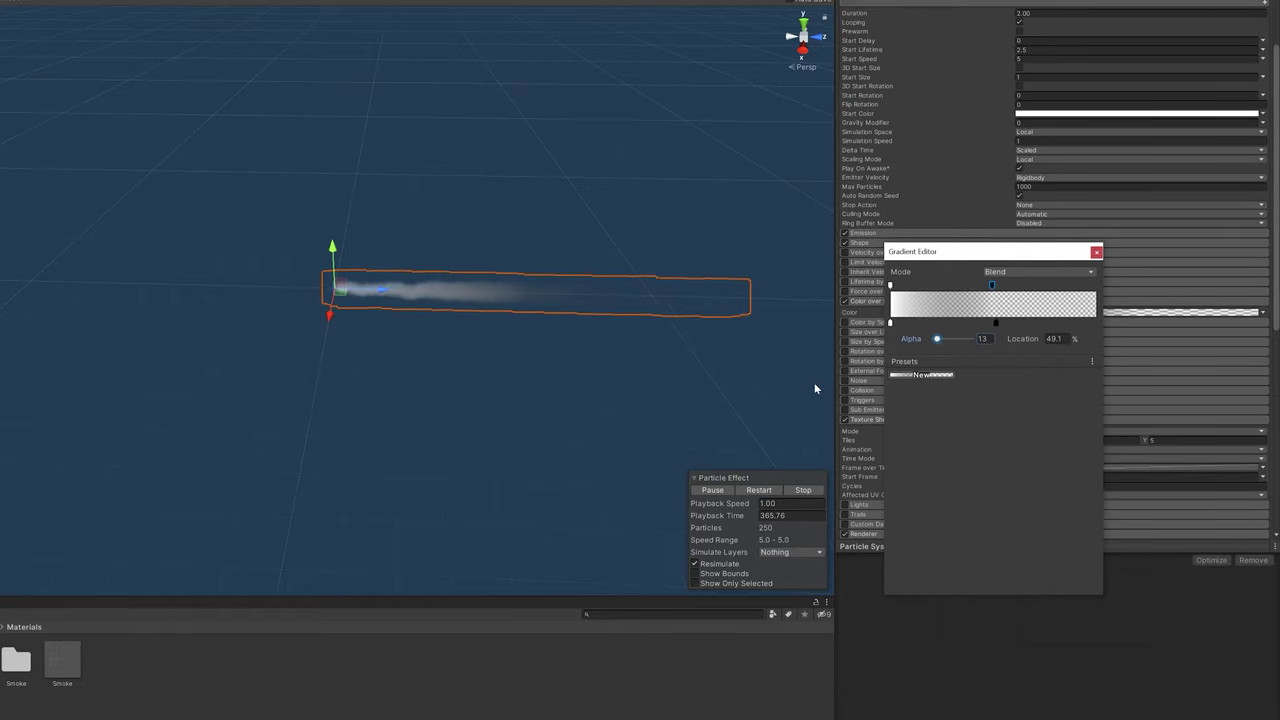
pyautogui.click(494, 360)
# Step: Enable Size over Lifetime with a curve rising from about 0.3 to 1, and set the emission Rate over Time to 200
pyautogui.click(864, 332)
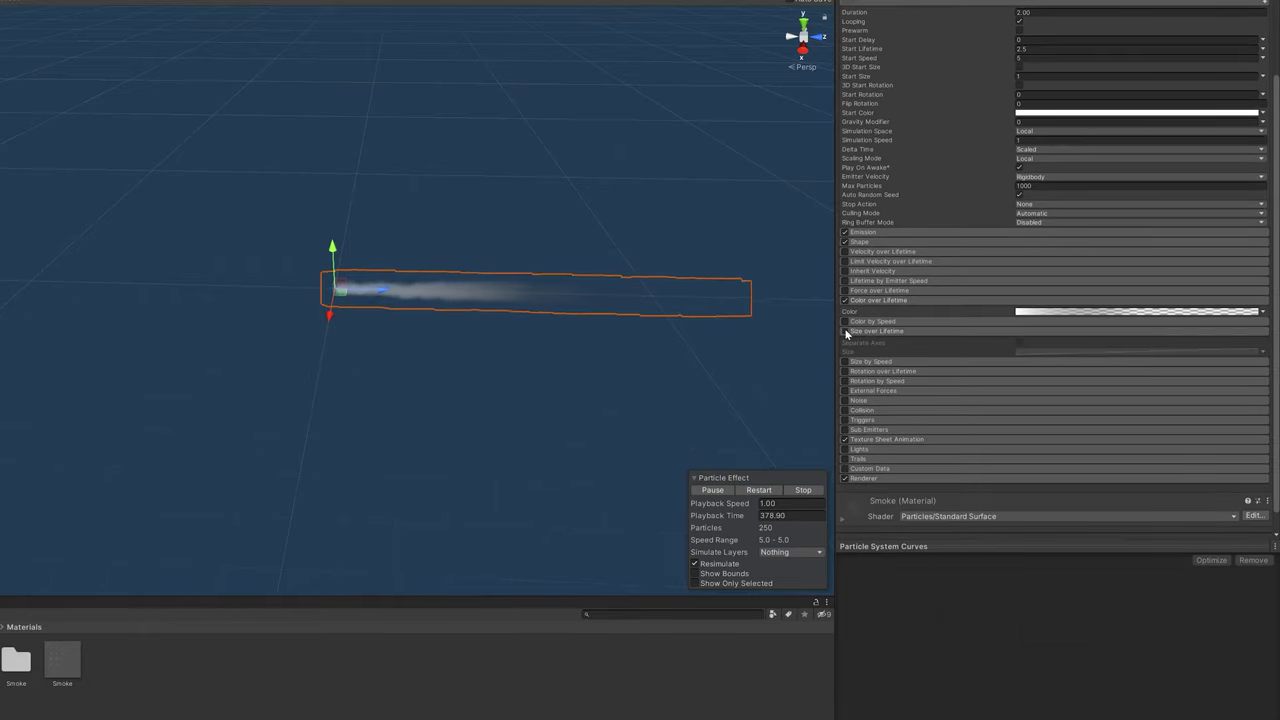
pyautogui.click(844, 331)
pyautogui.click(1038, 353)
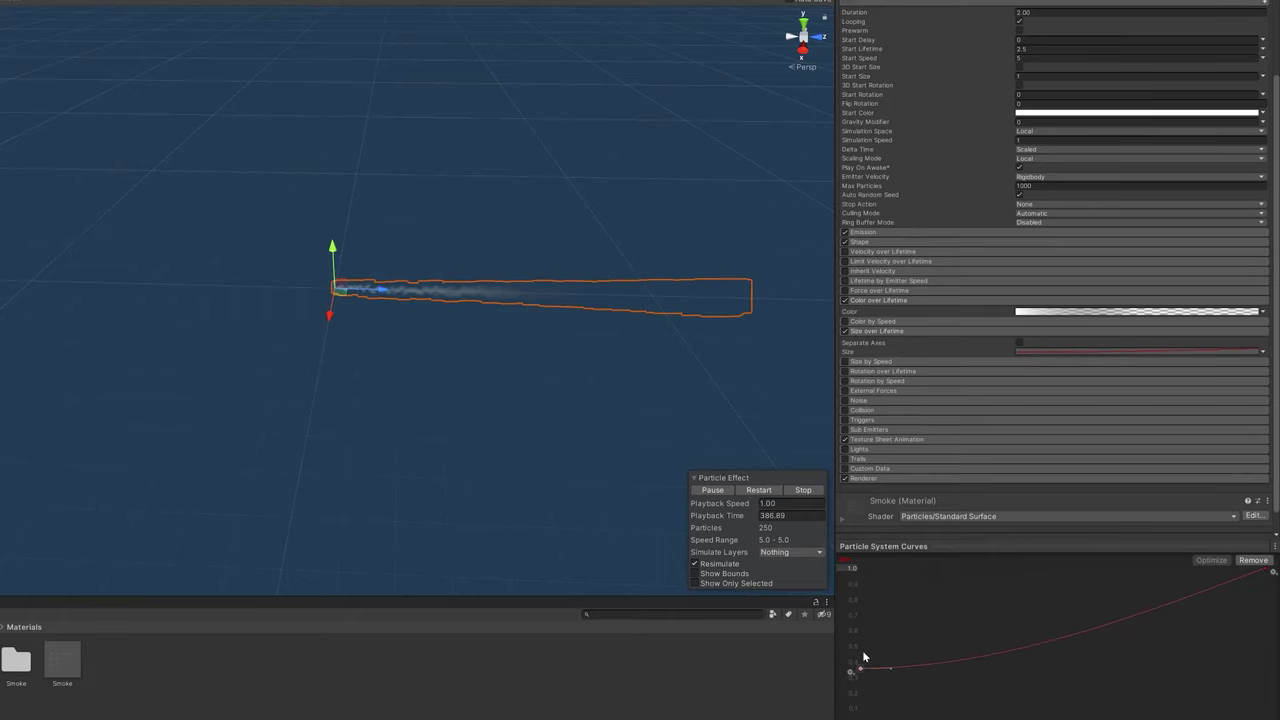
pyautogui.click(862, 232)
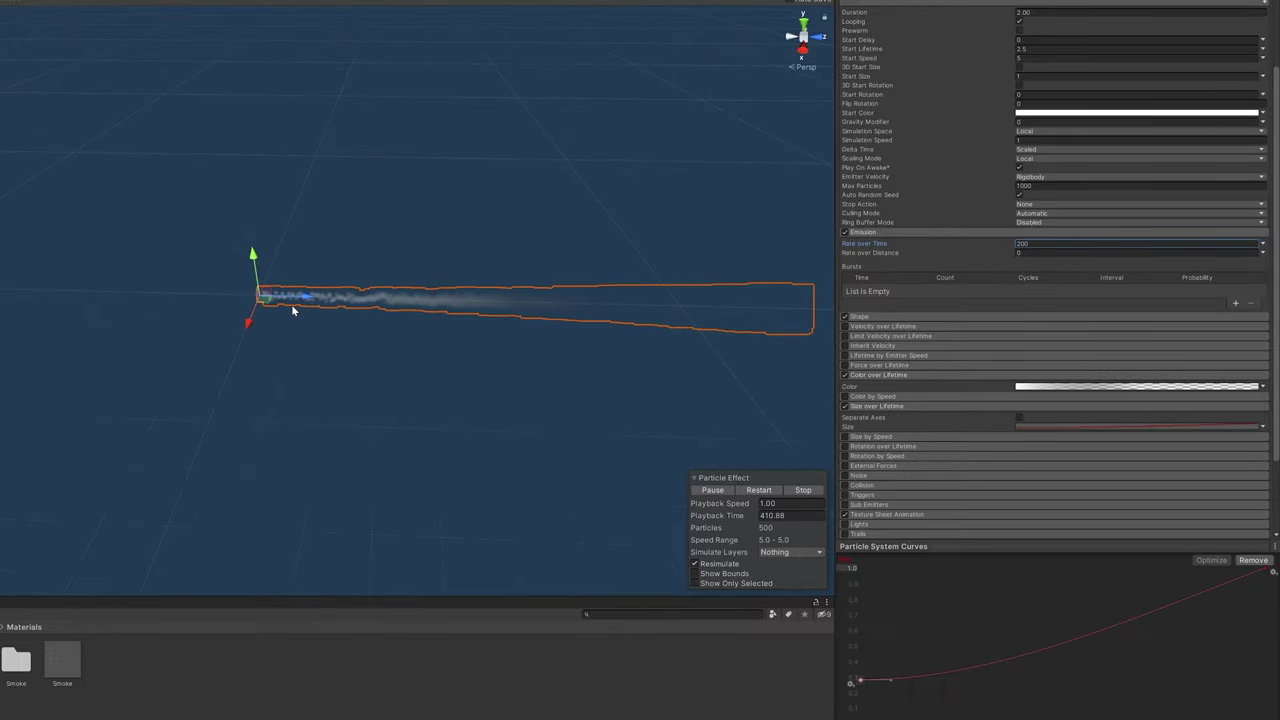
# Step: Move the emitter along its Y and Z axes to test how the smoke follows it
pyautogui.moveTo(254, 257); pyautogui.dragTo(256, 220)
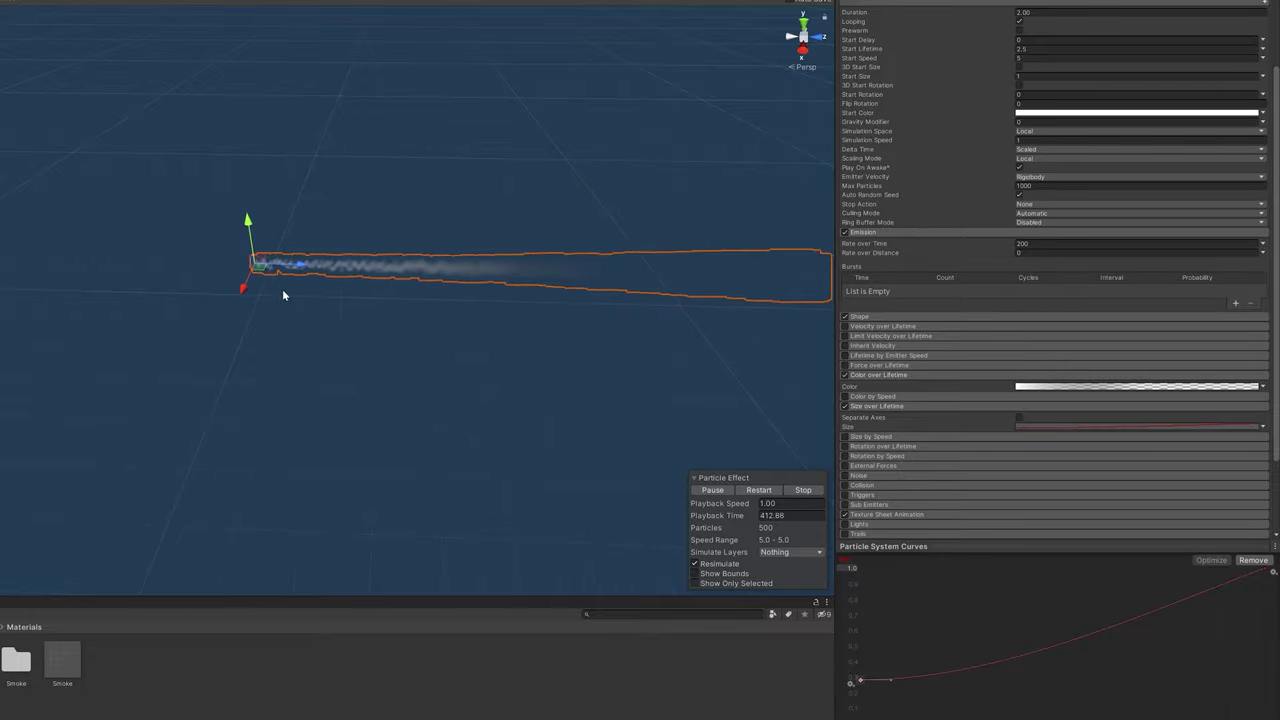
pyautogui.moveTo(300, 264); pyautogui.dragTo(338, 265)
pyautogui.moveTo(277, 224); pyautogui.dragTo(255, 230)
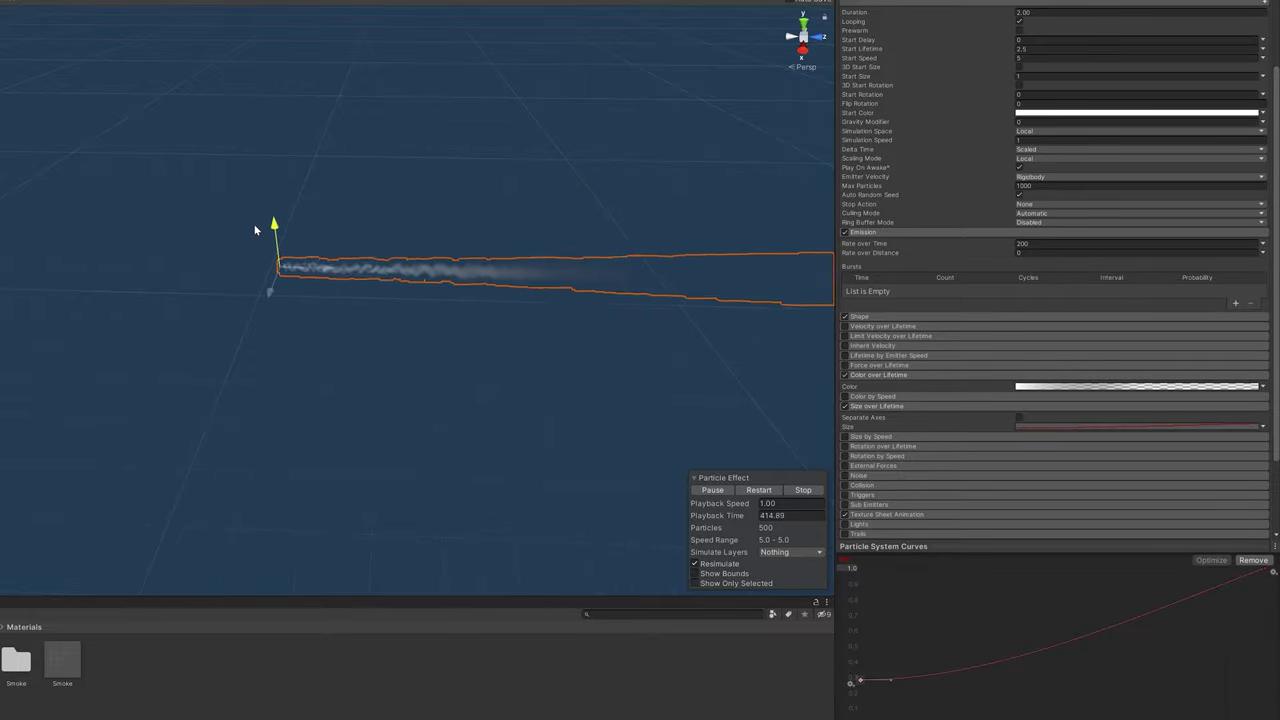
# Step: Set the Simulation Space to World and move the emitter around the scene to test the trail
pyautogui.scroll(3, 892, 168)
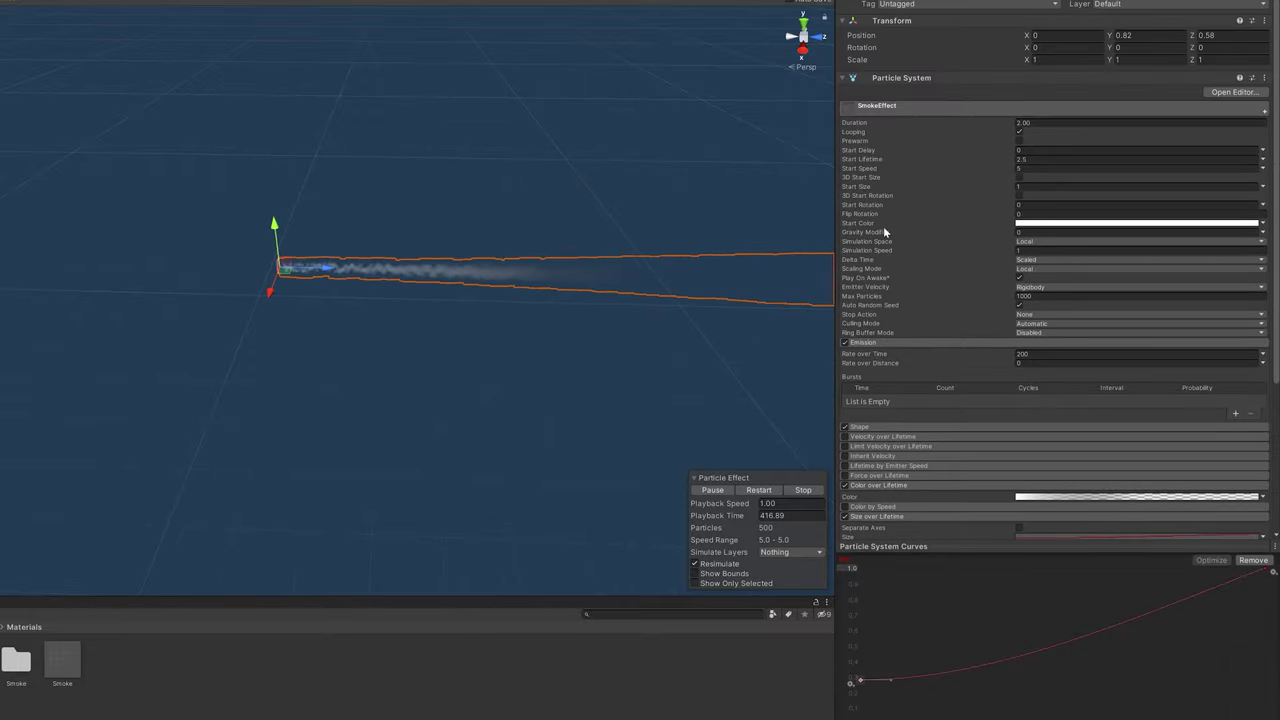
pyautogui.click(1052, 267)
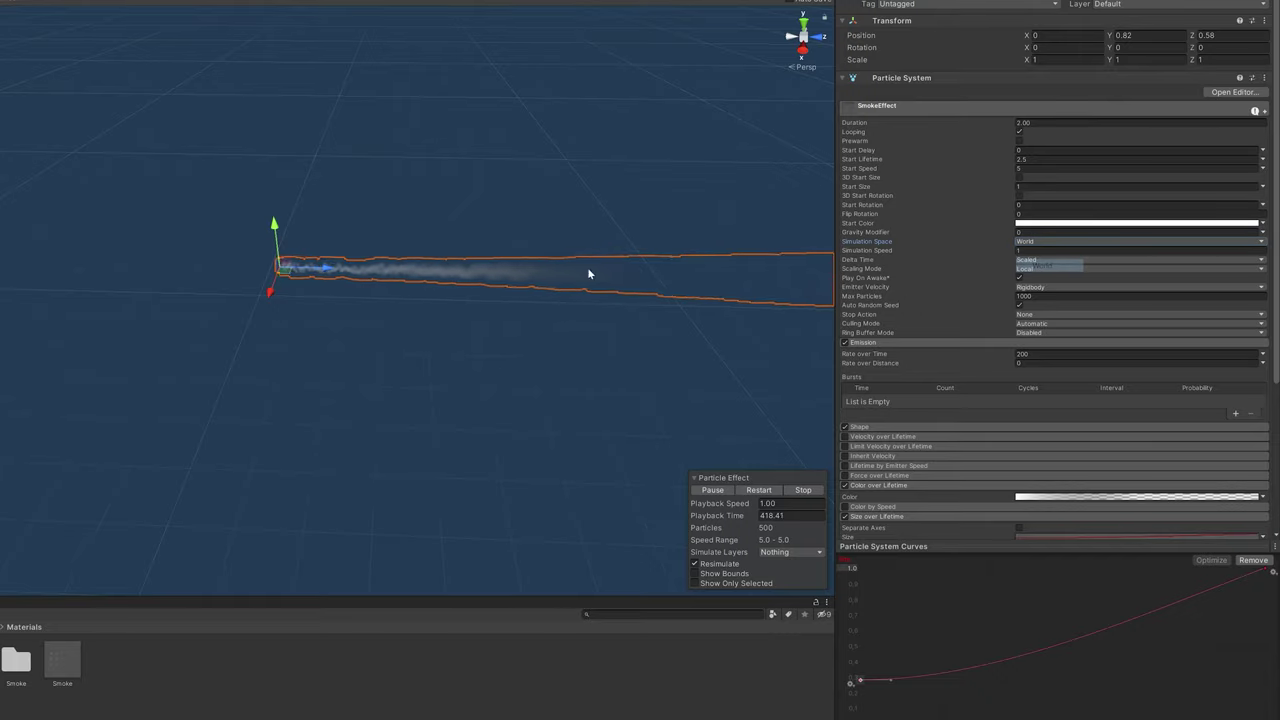
pyautogui.moveTo(274, 224)
pyautogui.mouseDown()
pyautogui.moveTo(266, 195)
pyautogui.moveTo(262, 238)
pyautogui.moveTo(268, 207)
pyautogui.mouseUp()
pyautogui.moveTo(318, 249)
pyautogui.mouseDown()
pyautogui.moveTo(228, 247)
pyautogui.moveTo(314, 249)
pyautogui.mouseUp()
pyautogui.moveTo(251, 282); pyautogui.dragTo(268, 208)
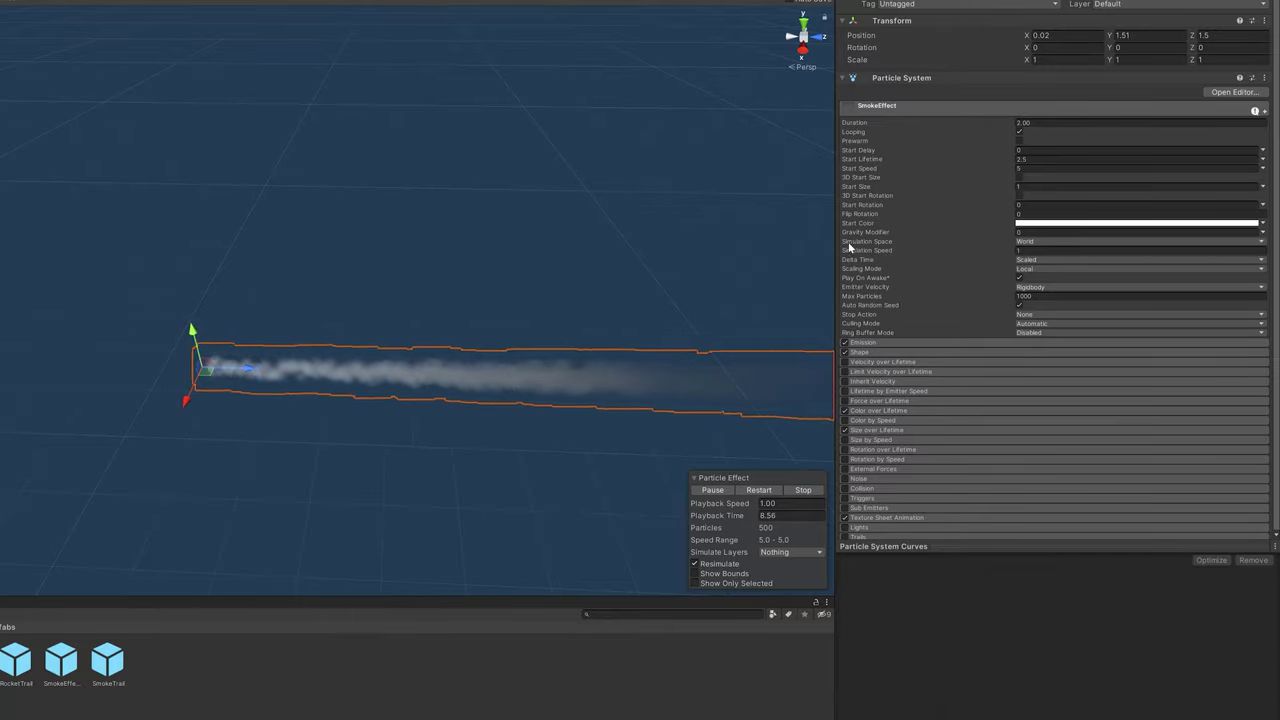
# Step: Set the SmokeEffect particle system's Gravity Modifier to -0.1
pyautogui.click(844, 352)
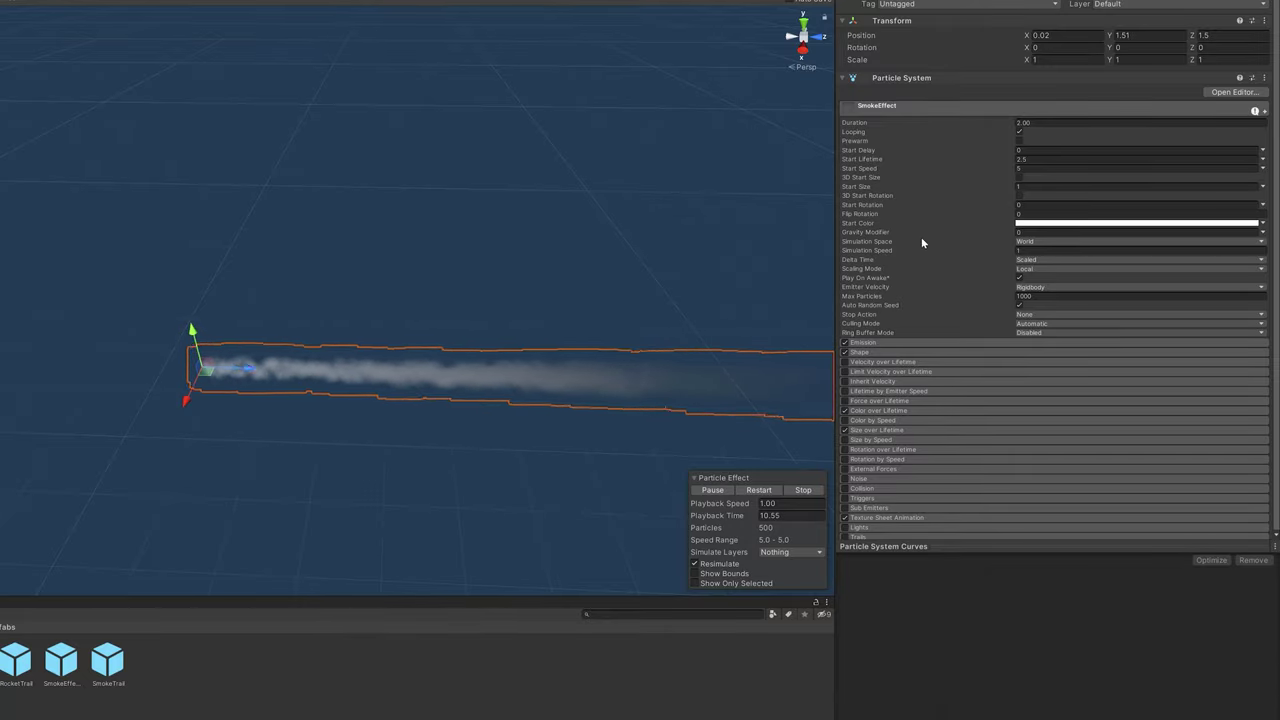
pyautogui.click(1040, 232)
pyautogui.write('-0.1')
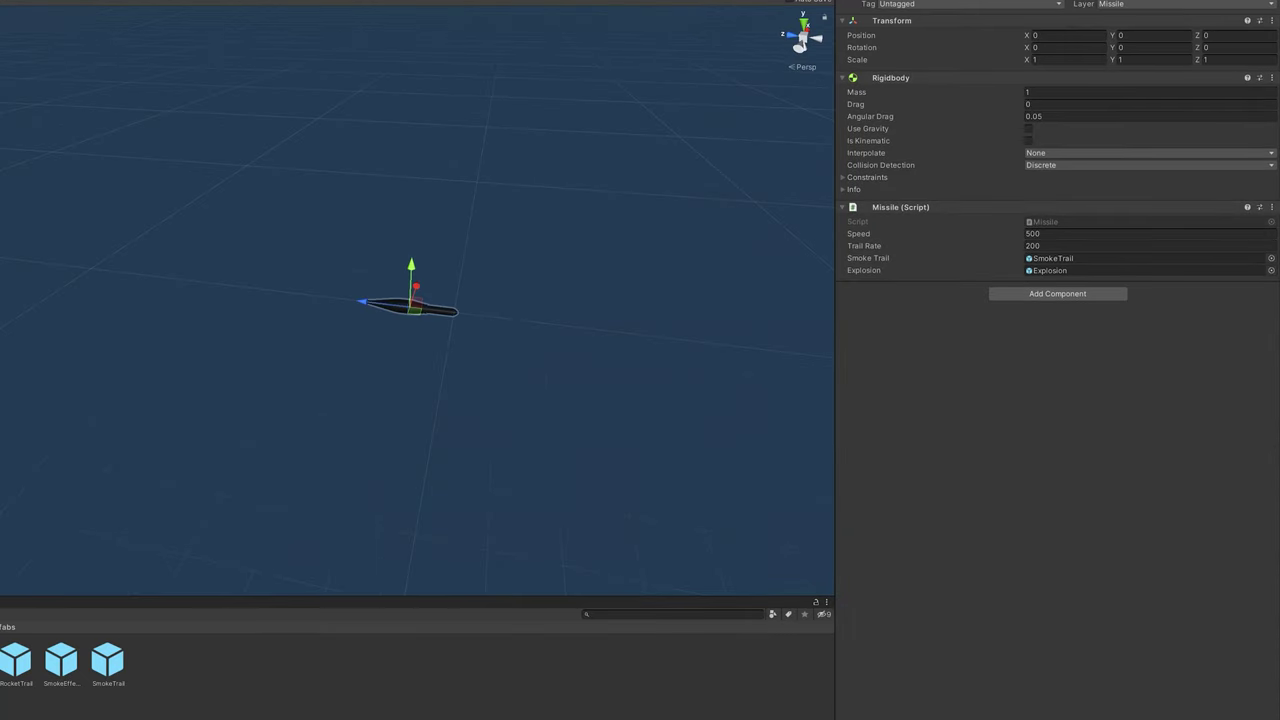
# Step: Run the game and fire missiles toward the white cube to check the smoke trail
pyautogui.click(470, 316)
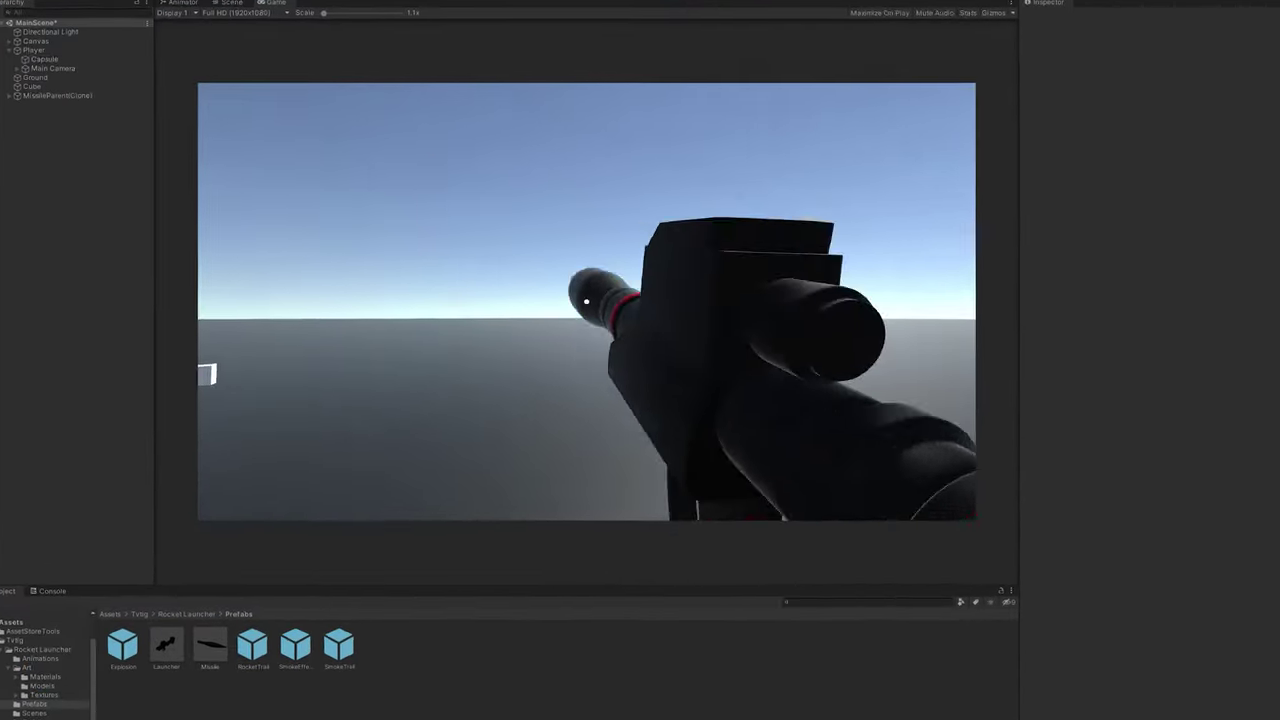
pyautogui.click(585, 300)
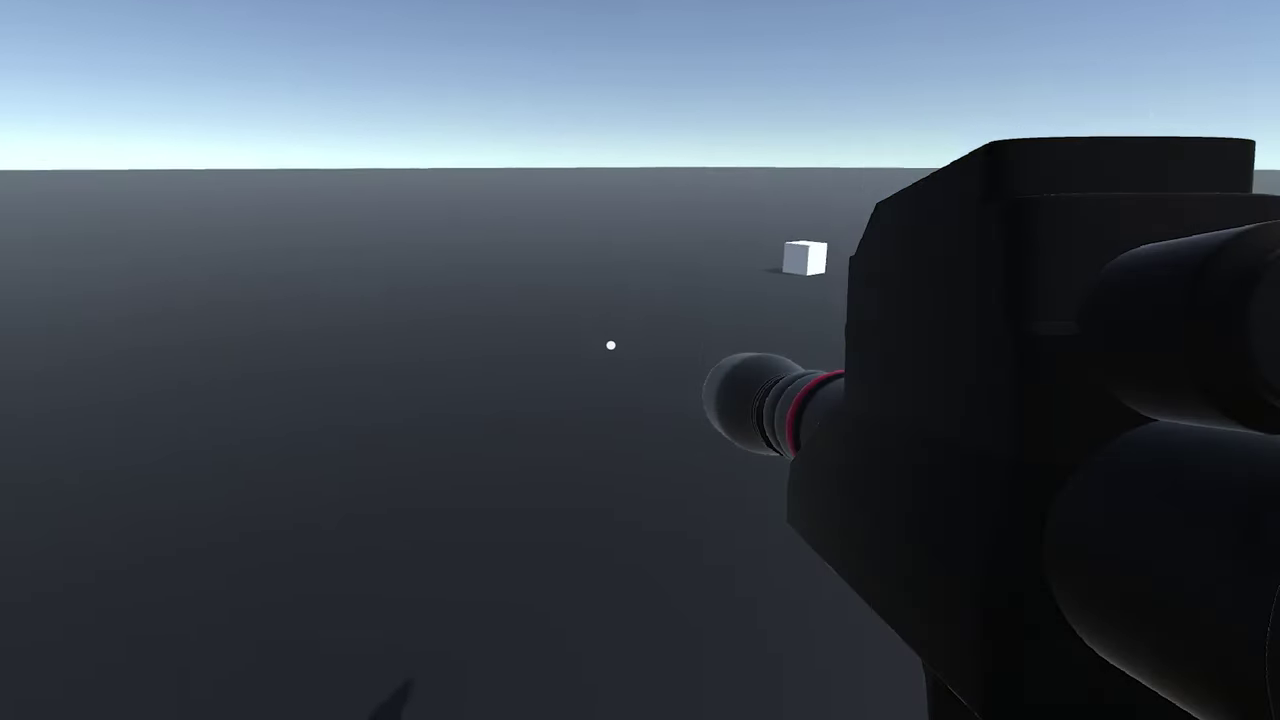
pyautogui.click(611, 345)
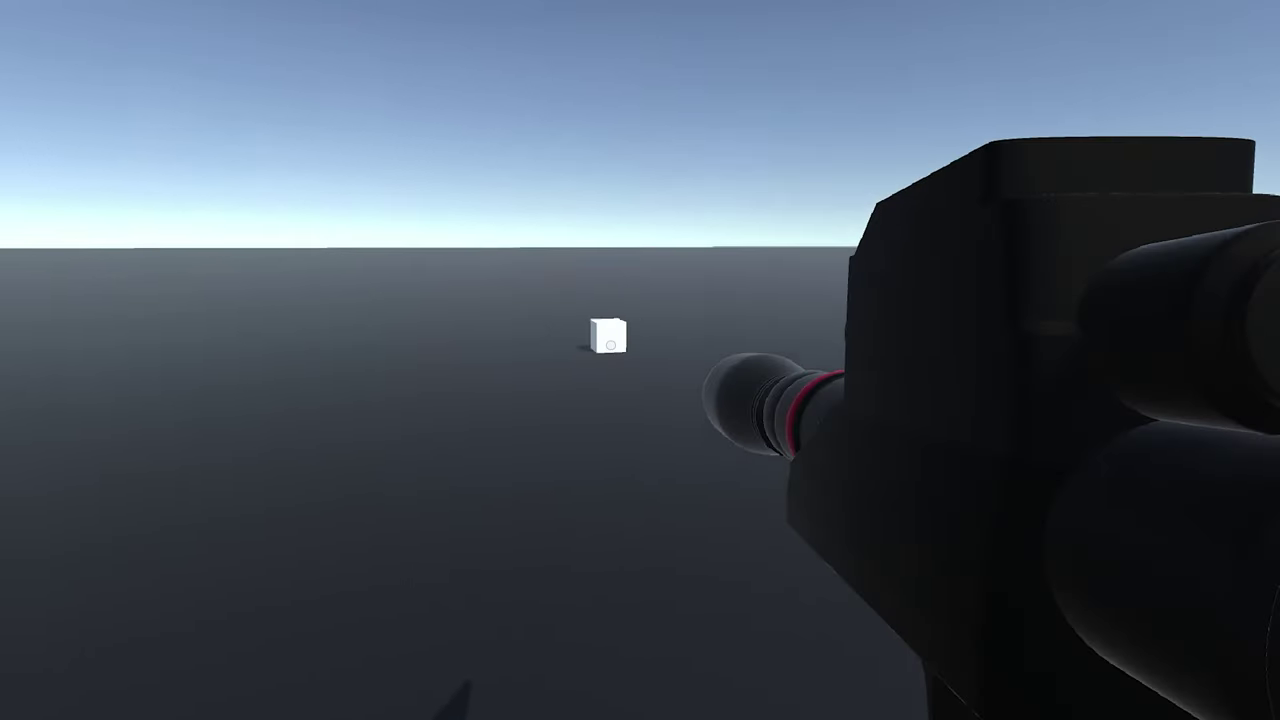
pyautogui.click(611, 345)
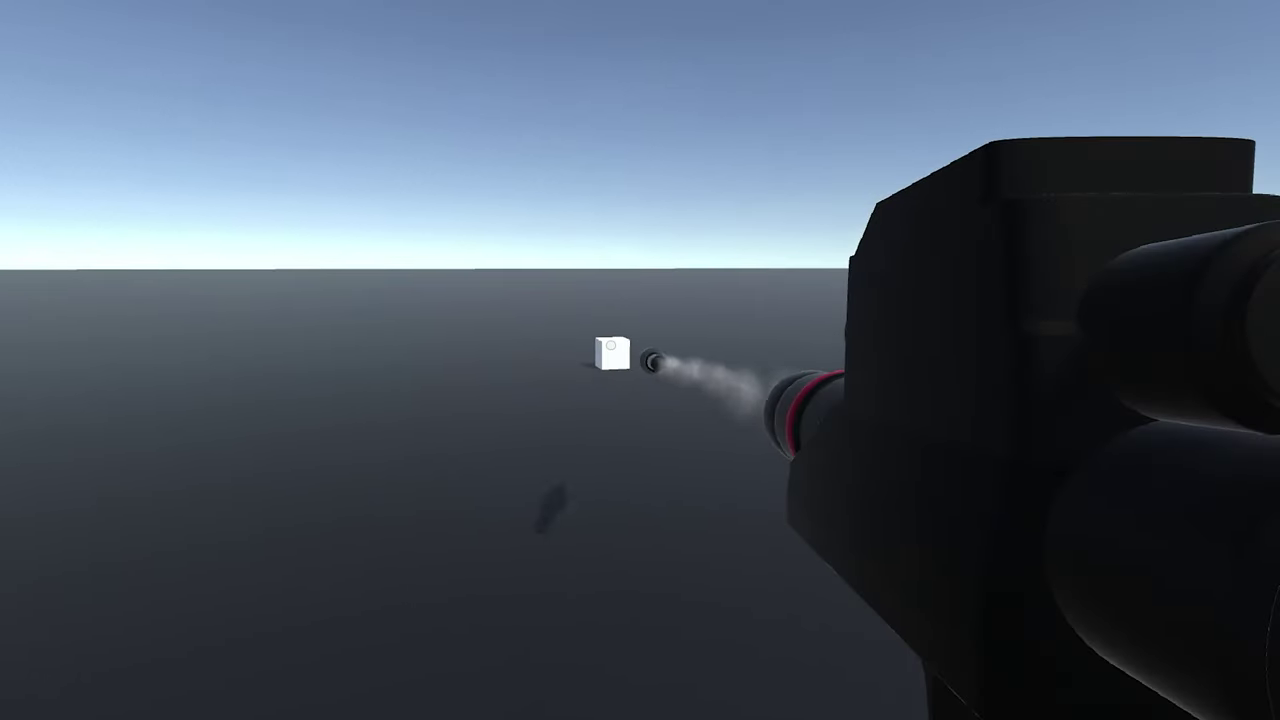